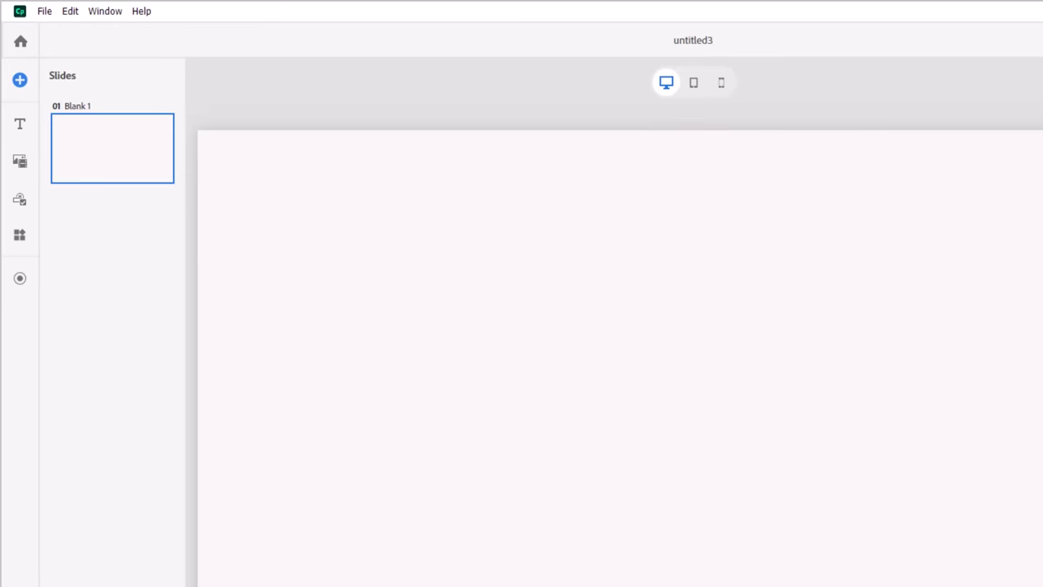
Add a Hotspot widget to the project.
left_click(22, 236)
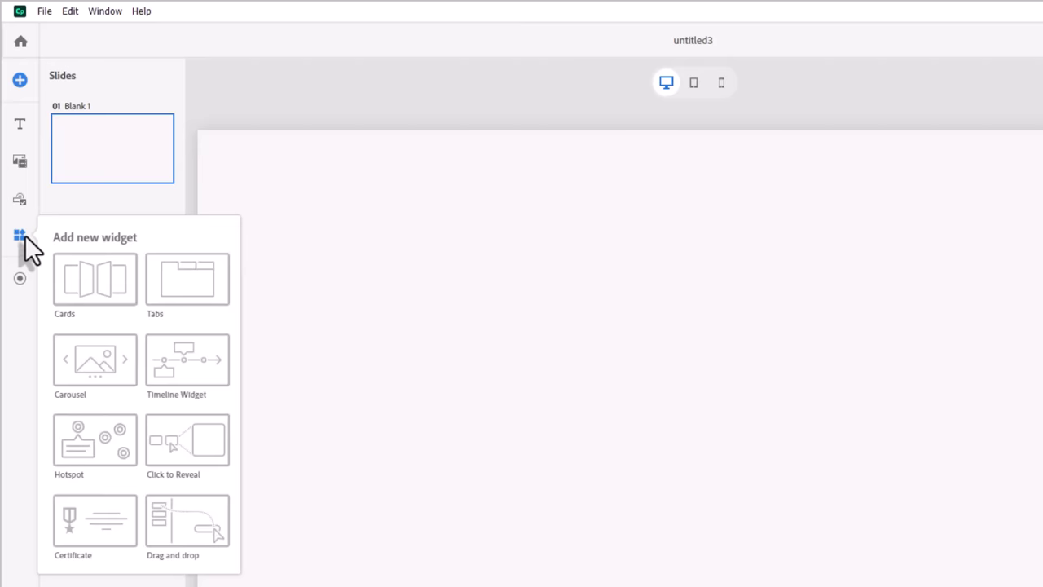
left_click(94, 440)
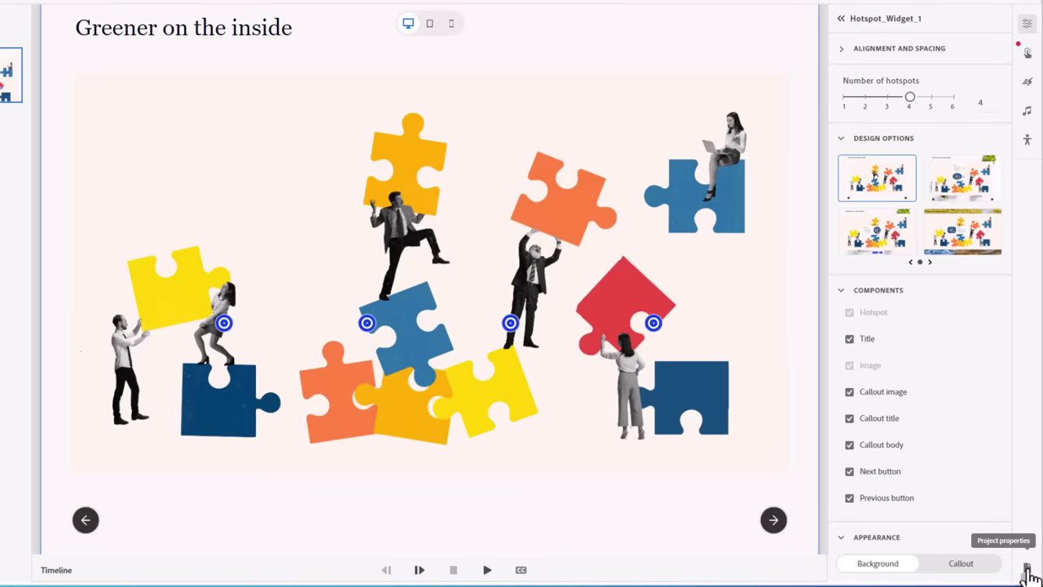
Change the project's theme to cn_tower-theme.
left_click(1027, 568)
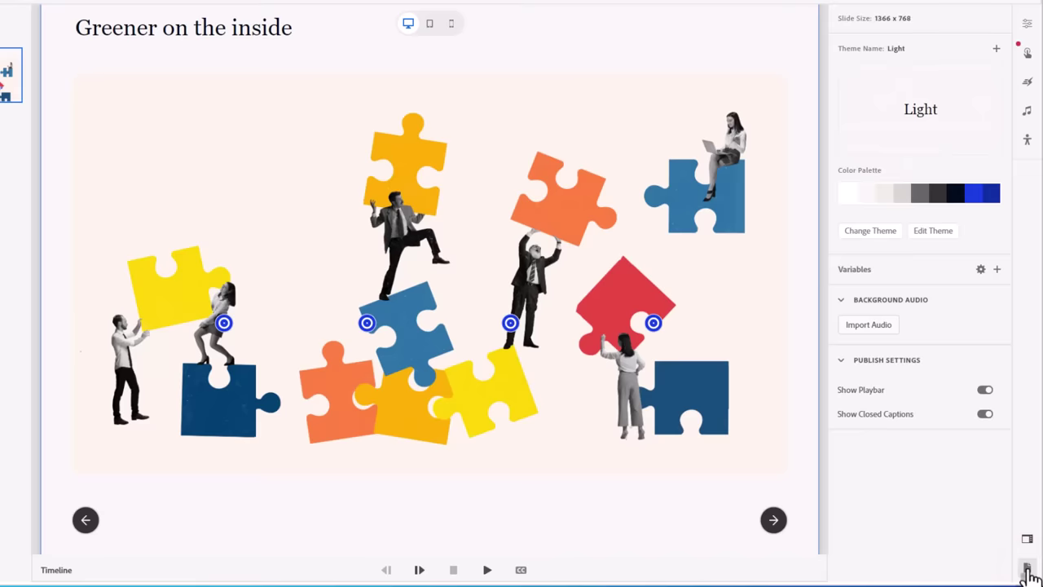
left_click(871, 232)
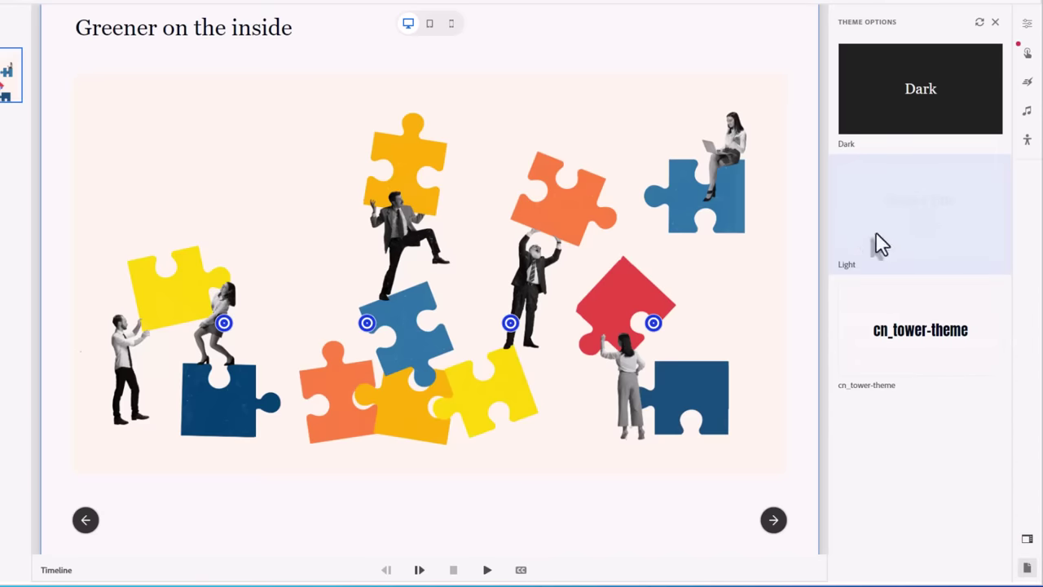
left_click(913, 354)
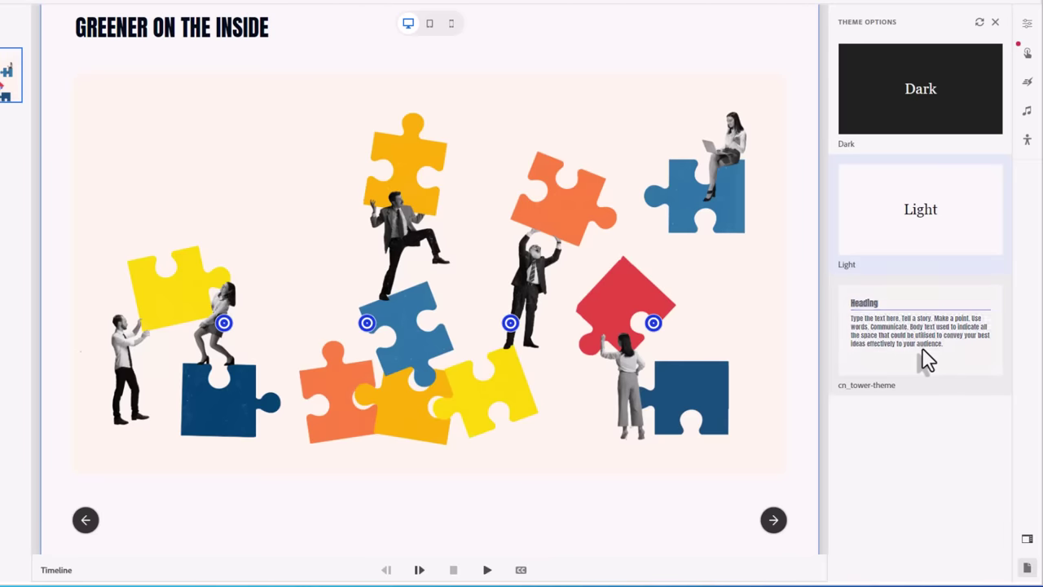
left_click(923, 347)
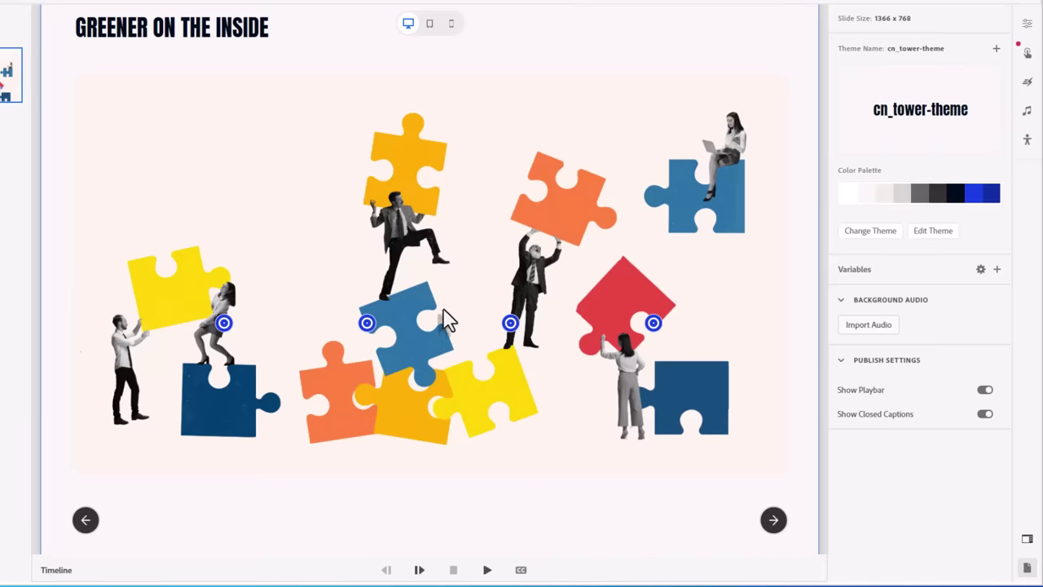
Replace the hotspot widget's main puzzle image with AdobeStock_439164595.jpeg from the computer.
right_click(429, 254)
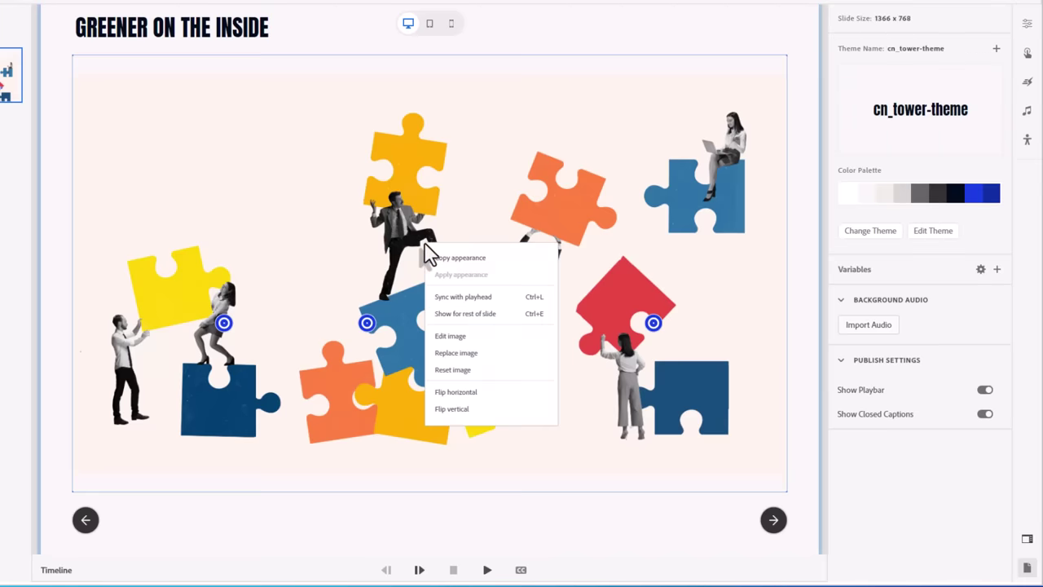
left_click(483, 352)
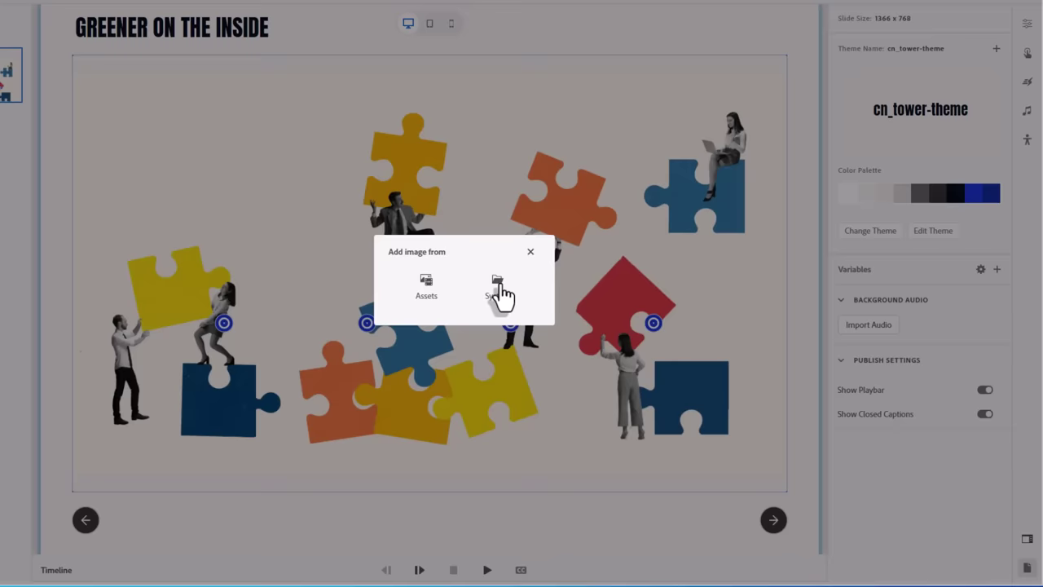
left_click(499, 287)
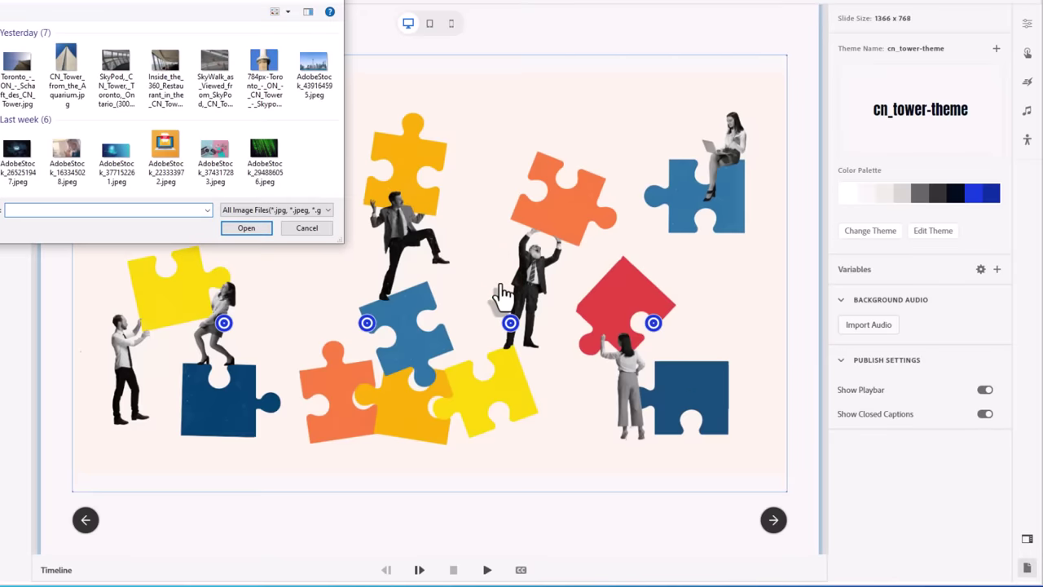
left_click(313, 65)
left_click(248, 229)
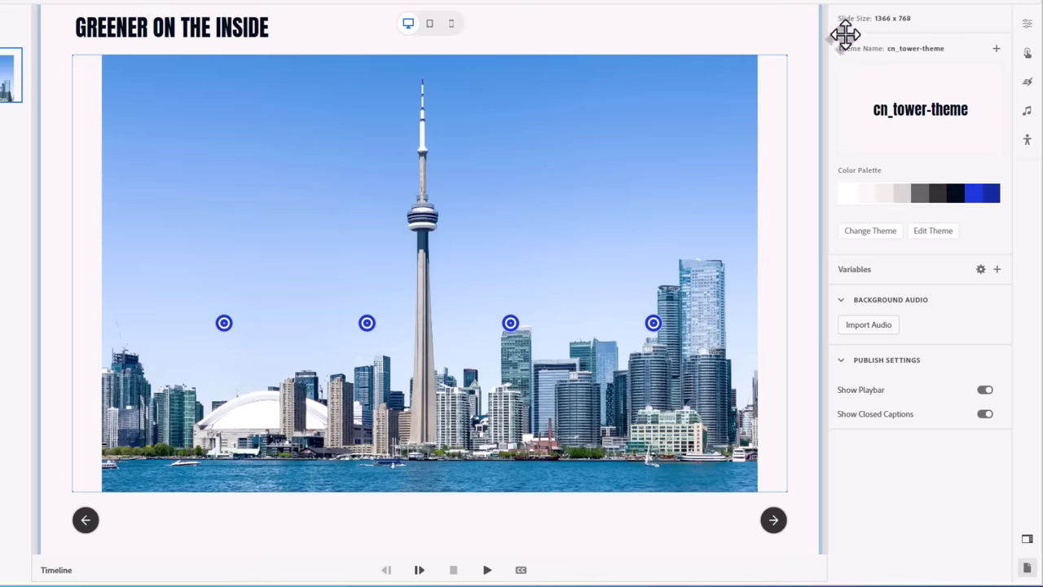
Set the hotspot widget's number of hotspots to 6.
left_click(932, 4)
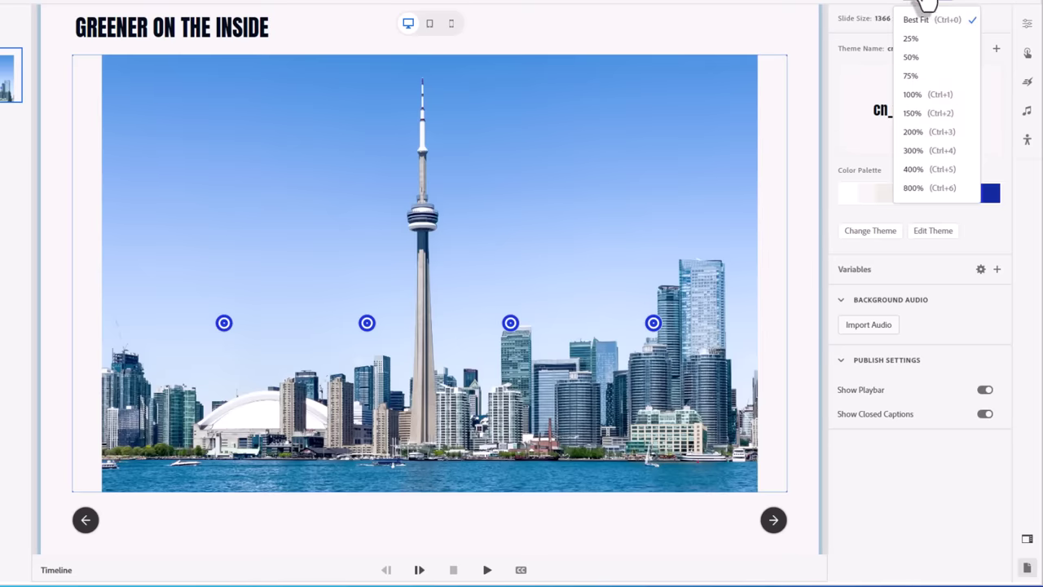
left_click(915, 76)
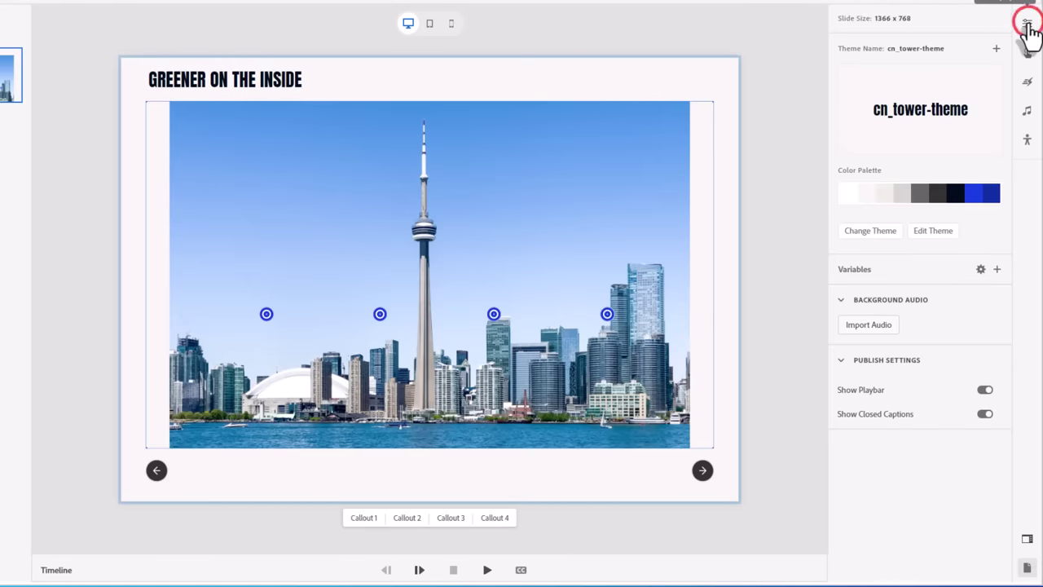
left_click(1029, 30)
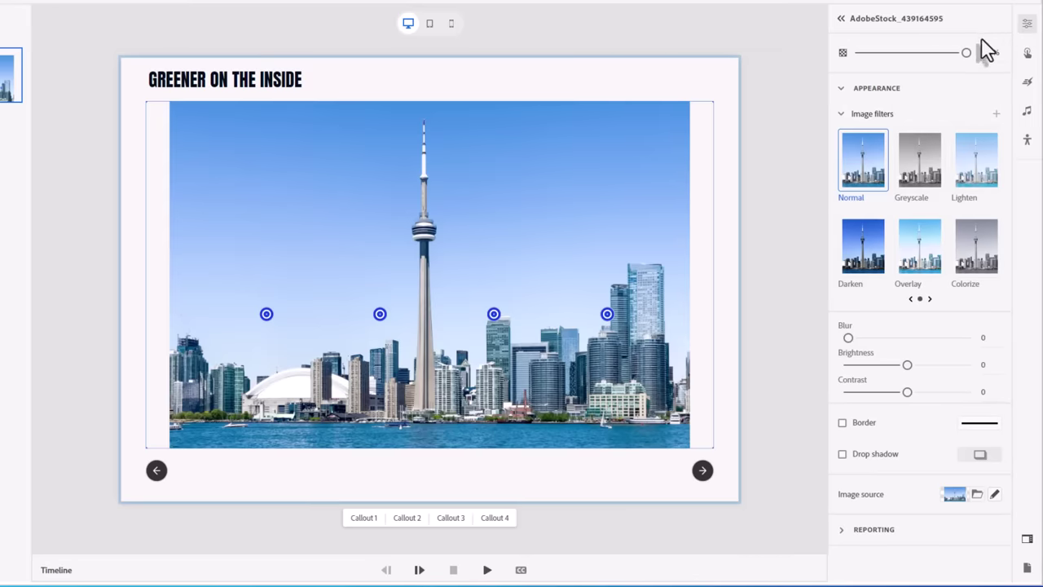
left_click(699, 175)
left_click(328, 96)
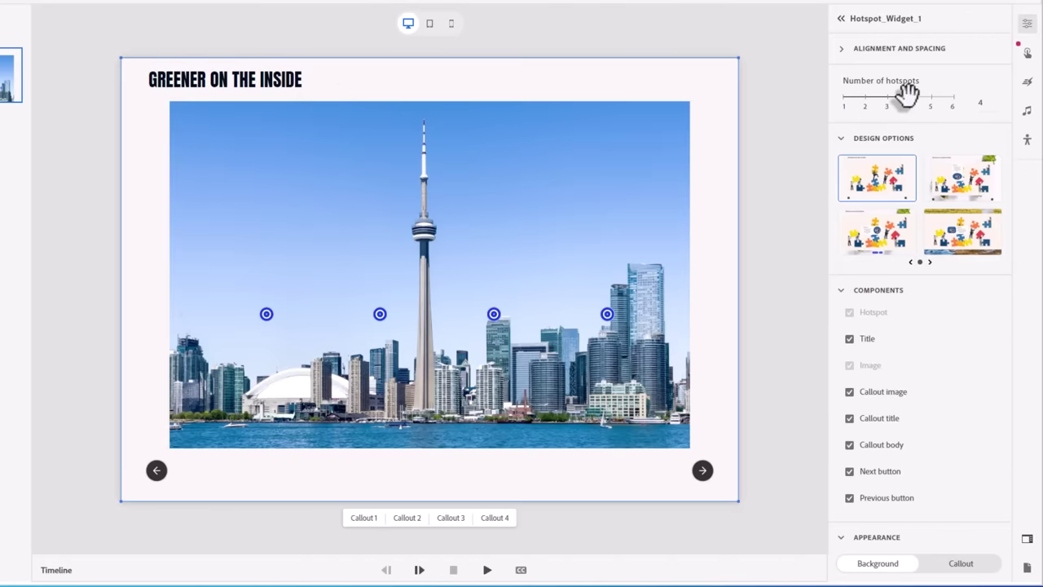
left_click_drag(907, 95, 949, 96)
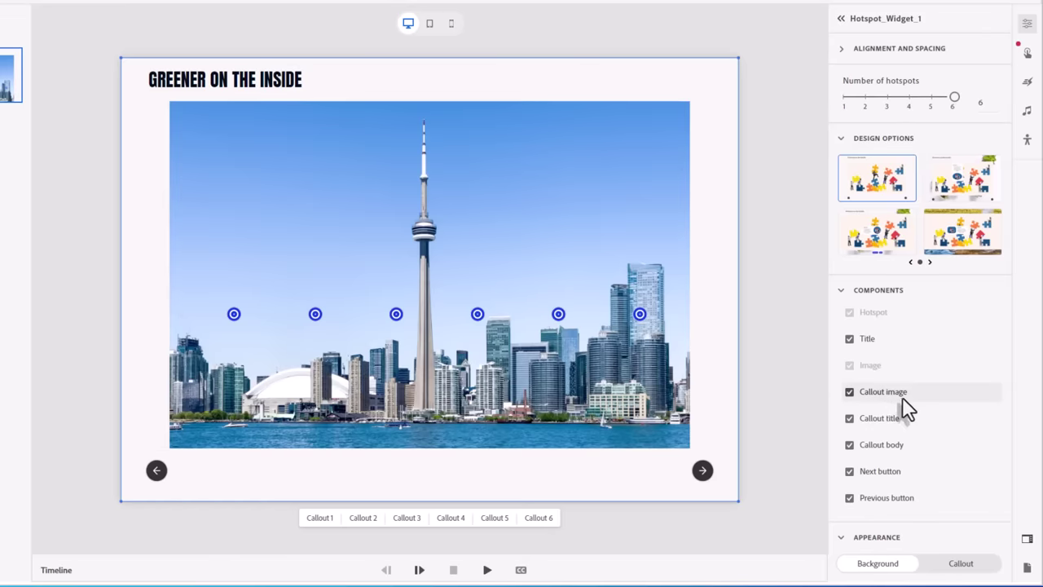
Set the widget's callout padding to 1 px and the radius of all callout corners to 0.
scroll(917, 420, "down", 3)
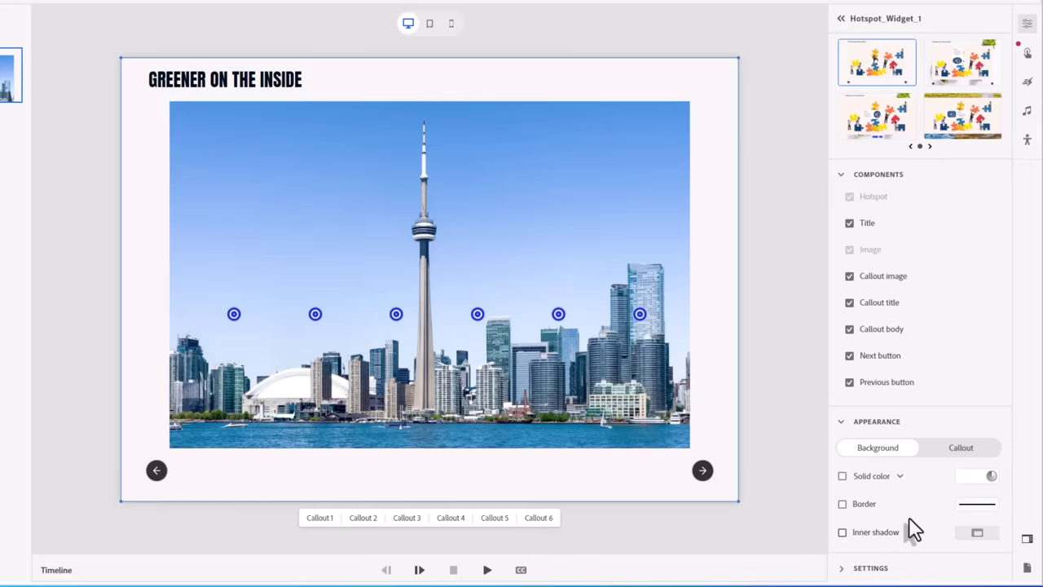
left_click(964, 445)
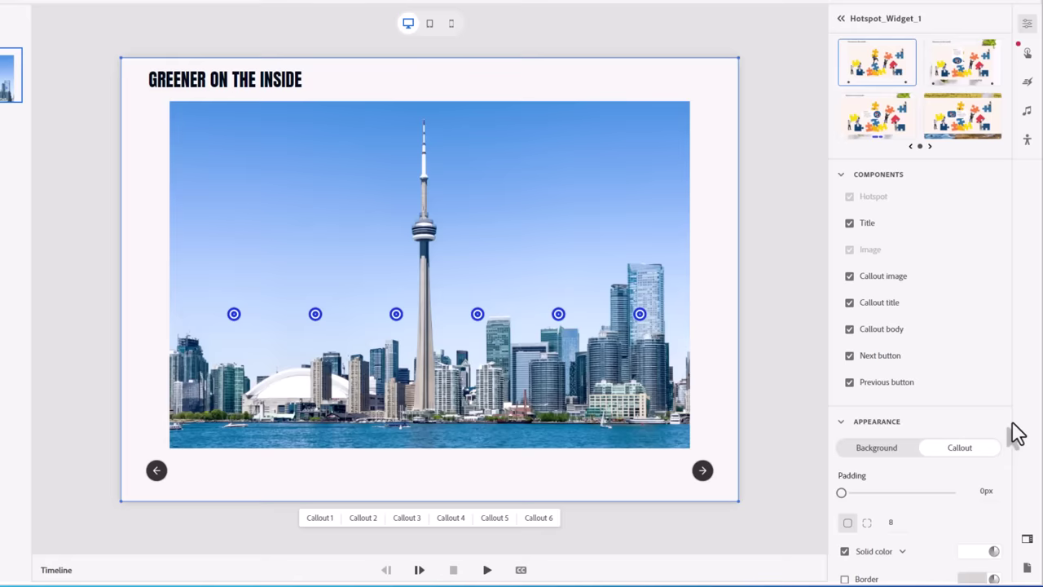
scroll(994, 432, "down", 3)
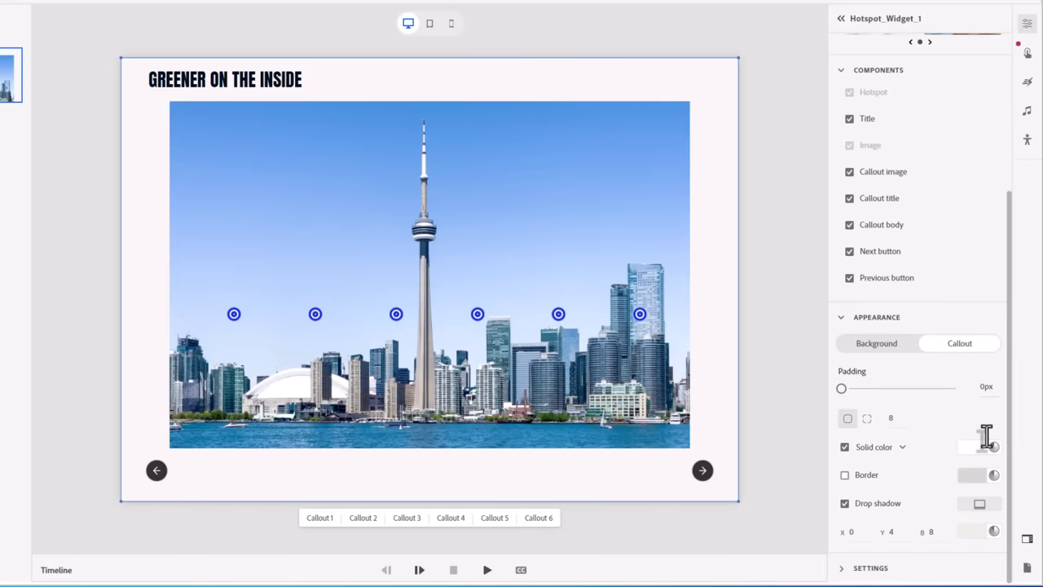
left_click(842, 388)
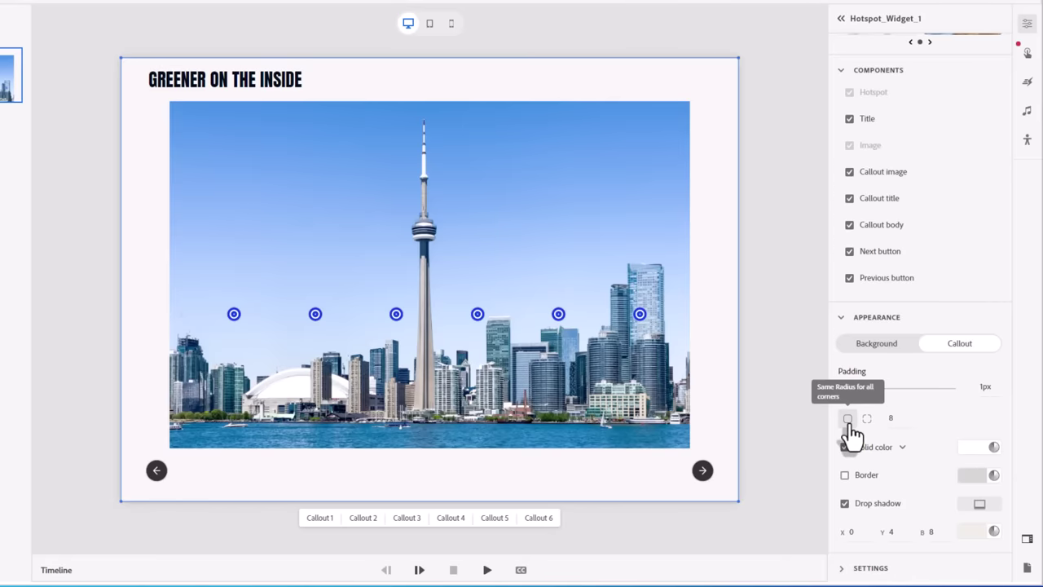
left_click(892, 417)
type("0")
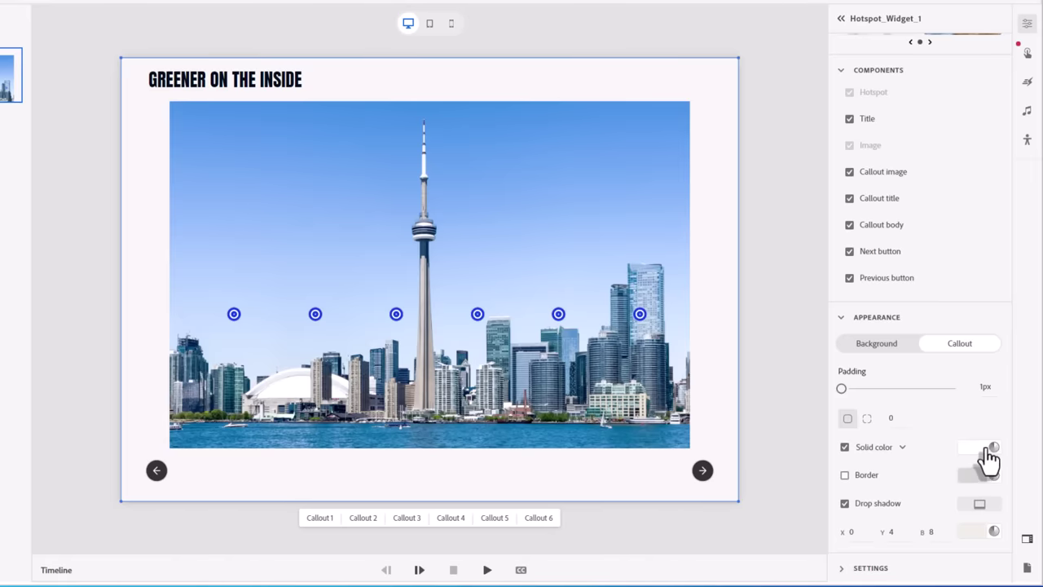
Turn off the callouts' drop shadow and give them a 1 px black border on all sides, with Callout 1 shown on the slide.
left_click(844, 504)
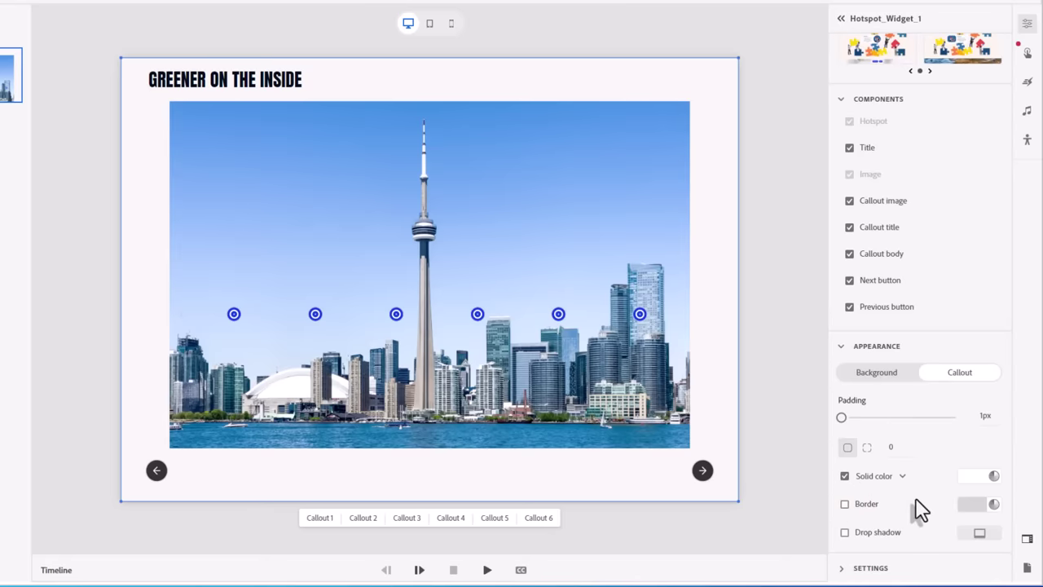
left_click(861, 504)
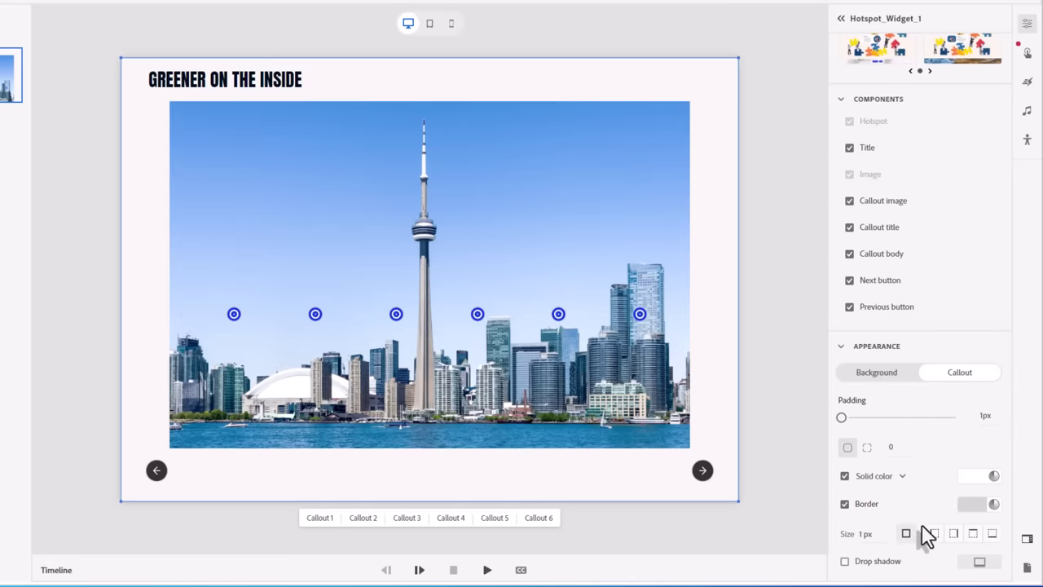
left_click(905, 534)
left_click(318, 518)
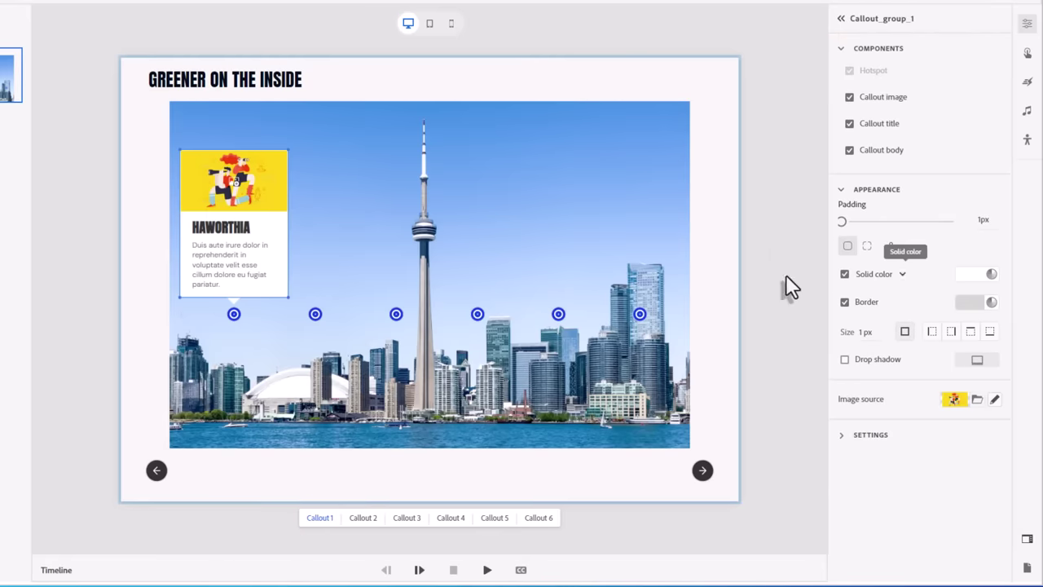
left_click(705, 274)
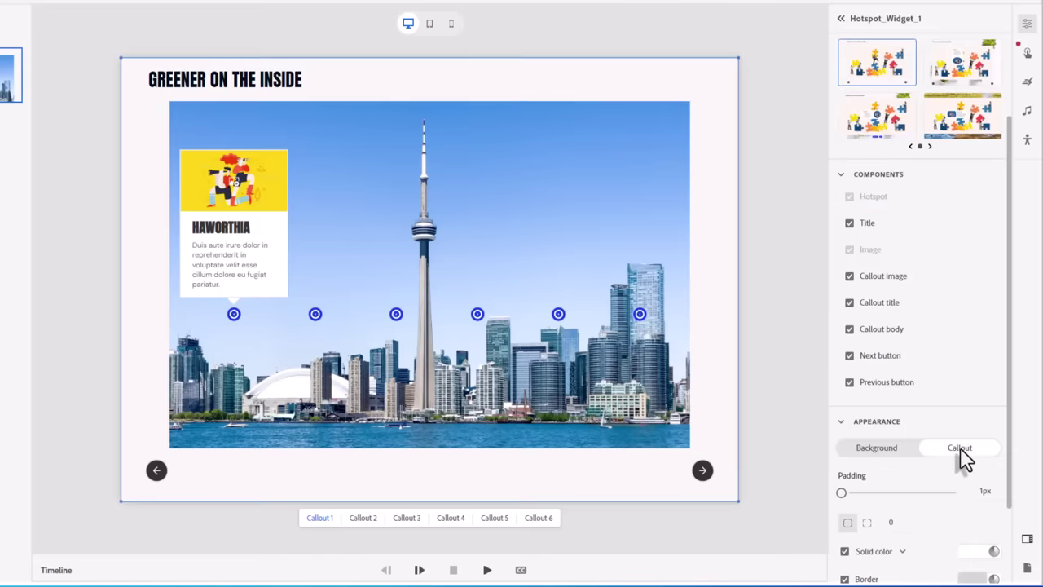
scroll(929, 509, "down", 2)
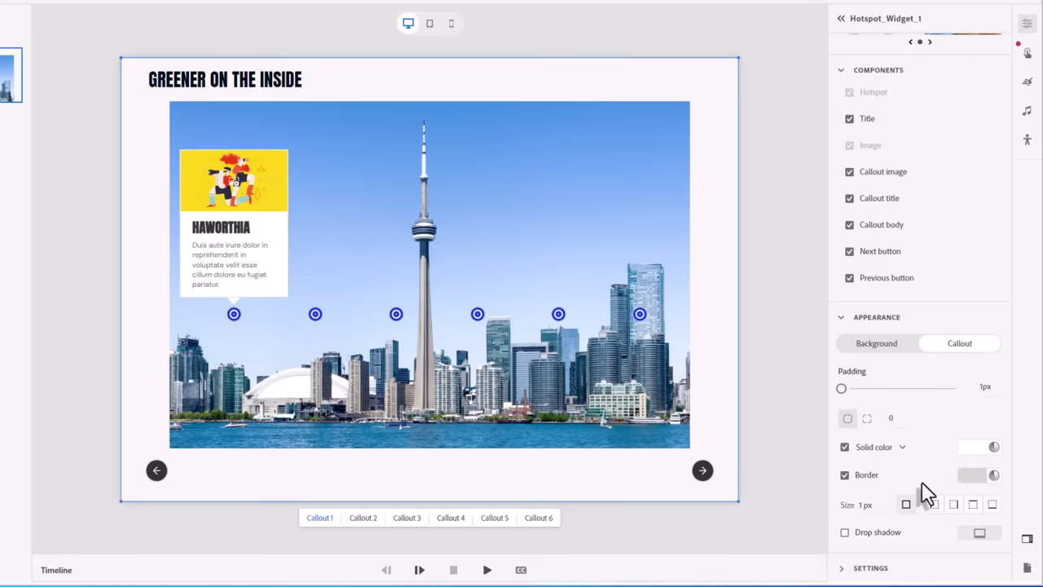
left_click(993, 475)
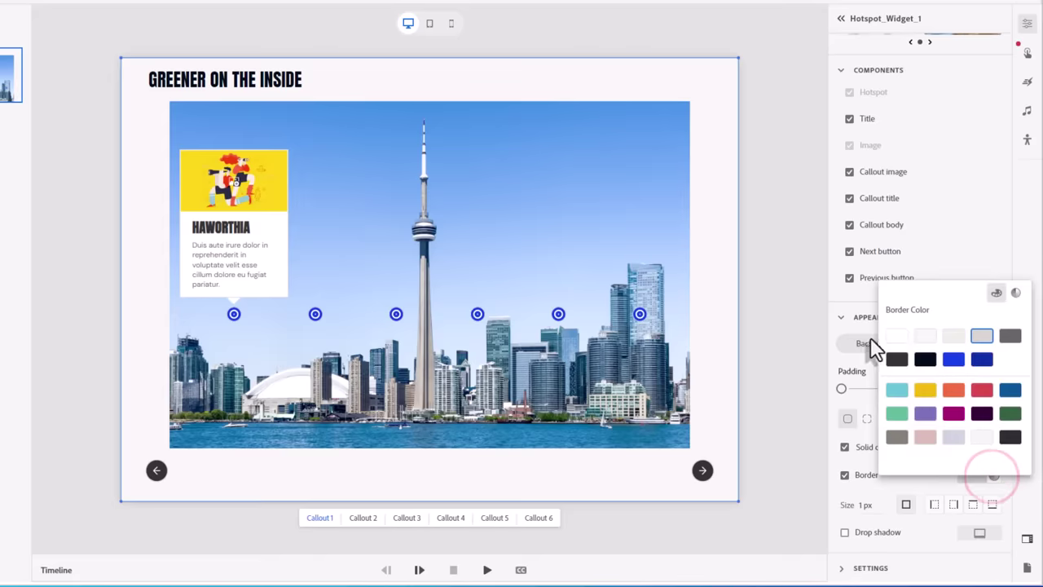
left_click(925, 359)
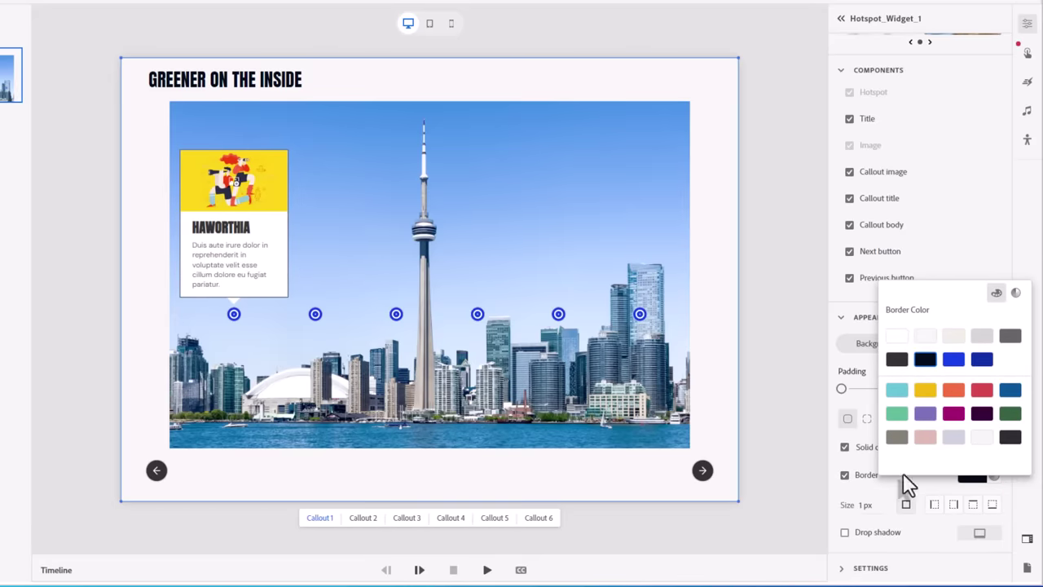
left_click(845, 475)
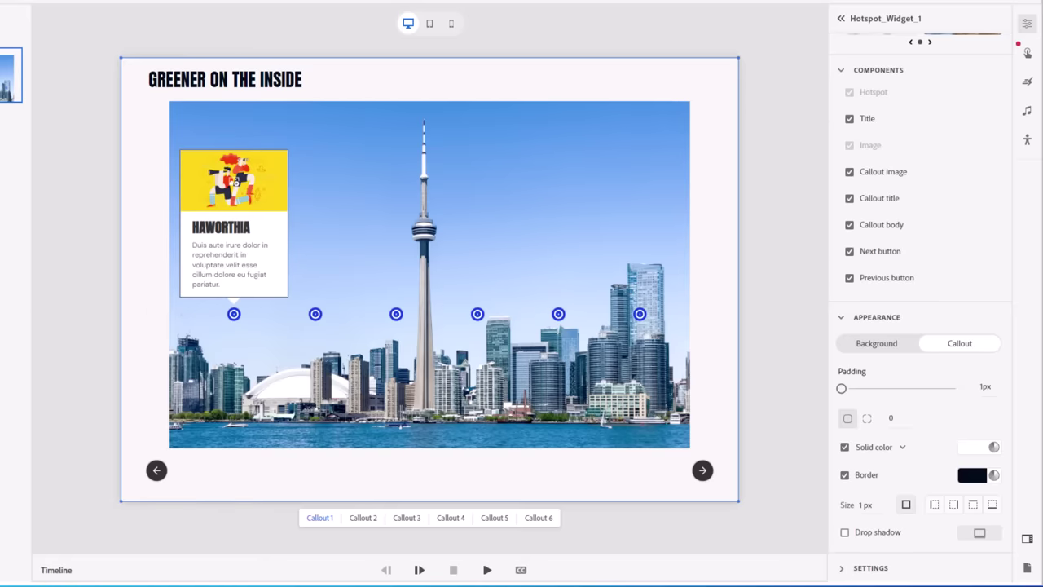
Change Callout 1's title to "SKYPOD" and its body text to "Highest observation platform in the western hemisphere.".
left_click(237, 226)
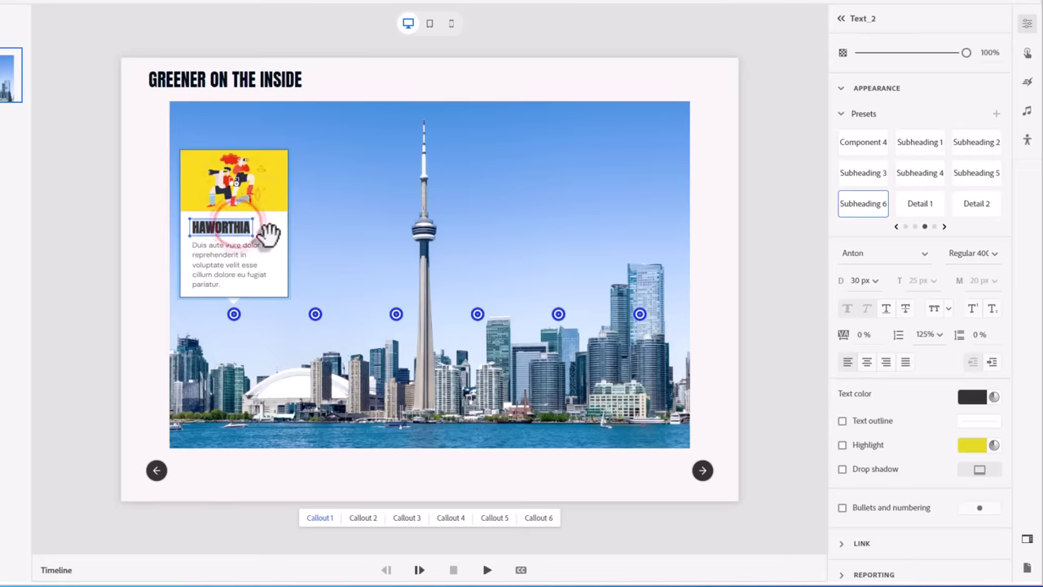
type("SKYPOD")
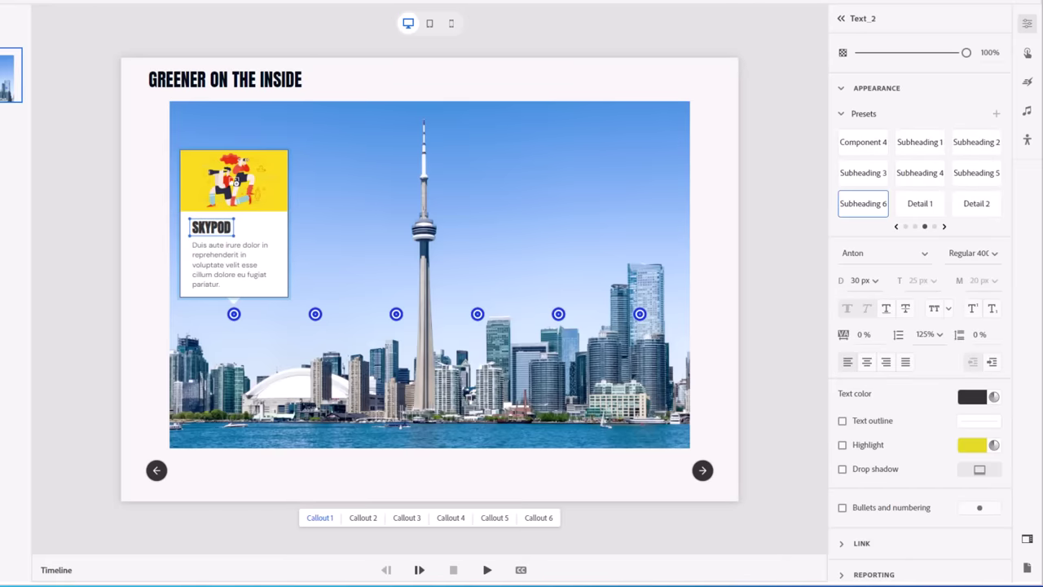
double_click(201, 267)
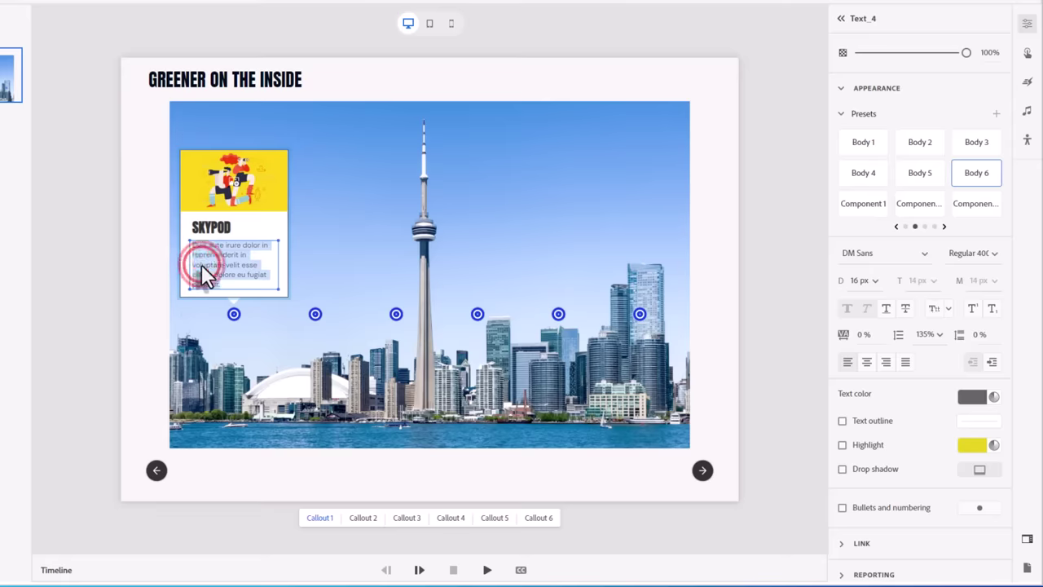
type("Highest observation platform in the western hemisphere.")
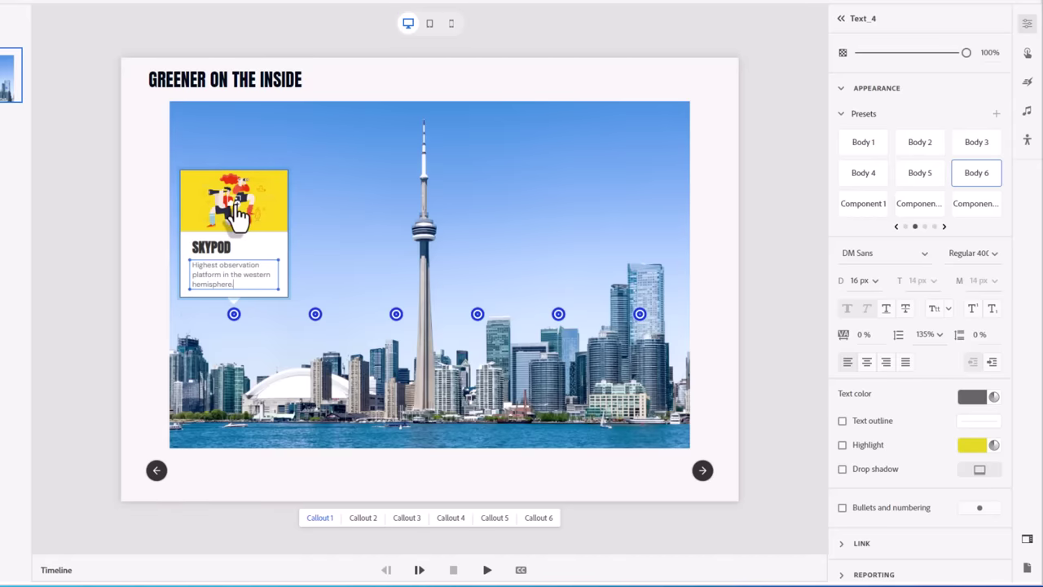
Replace Callout 1's image with the 784px Toronto CN Tower Skypod picture from the computer.
double_click(236, 214)
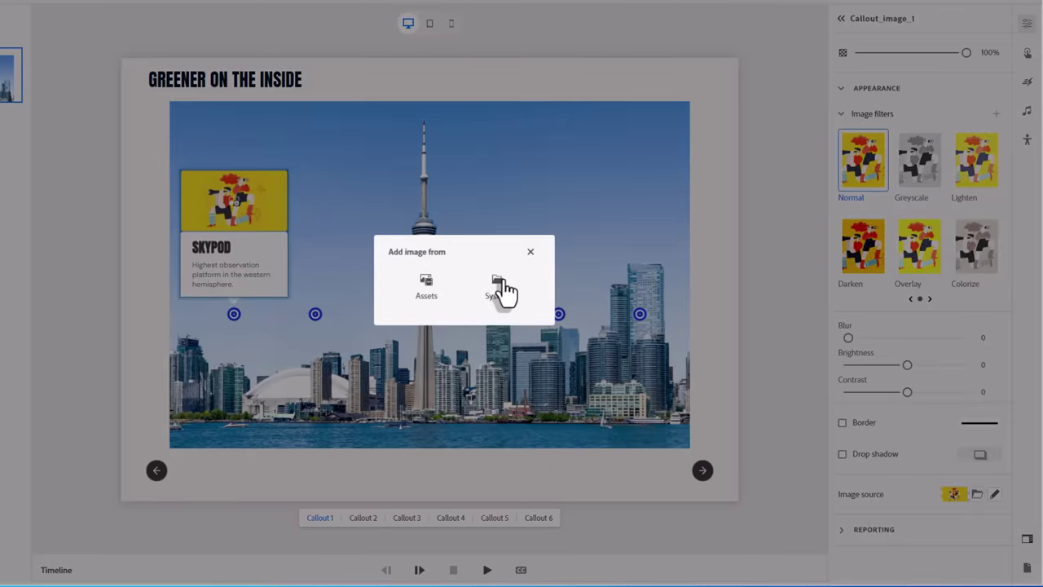
left_click(500, 285)
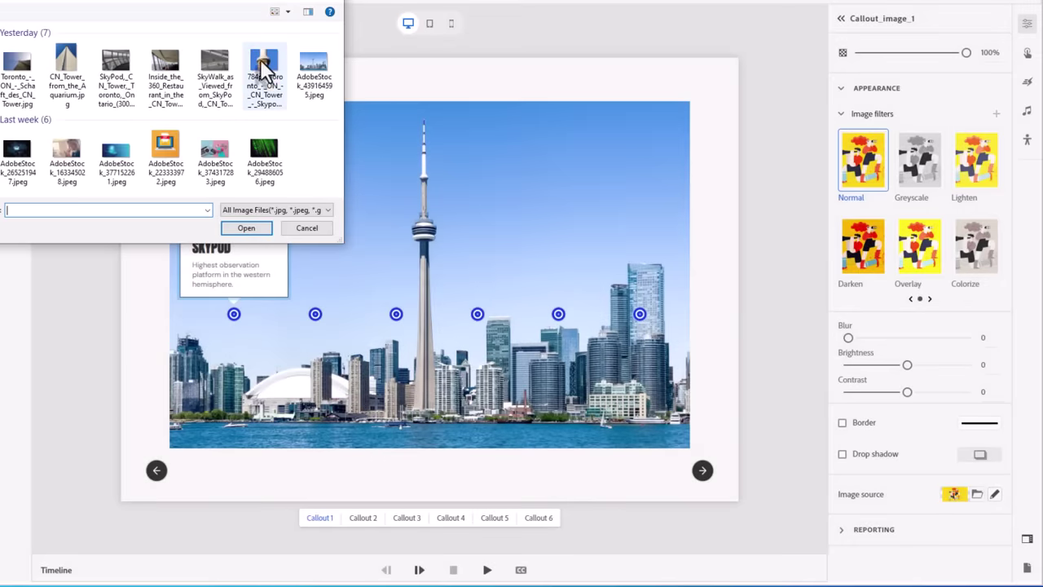
left_click(263, 70)
left_click(251, 229)
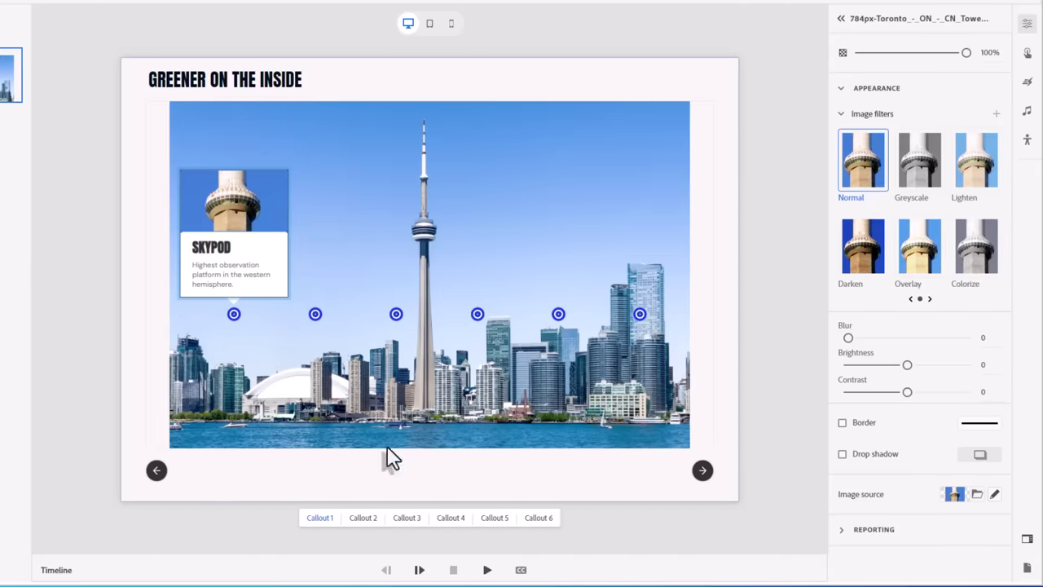
Title Callout 2 "EDGEWALK" and write body text about the CN Tower's 2011 attraction letting visitors walk the main pod's outside edge, secured by harness.
left_click(361, 519)
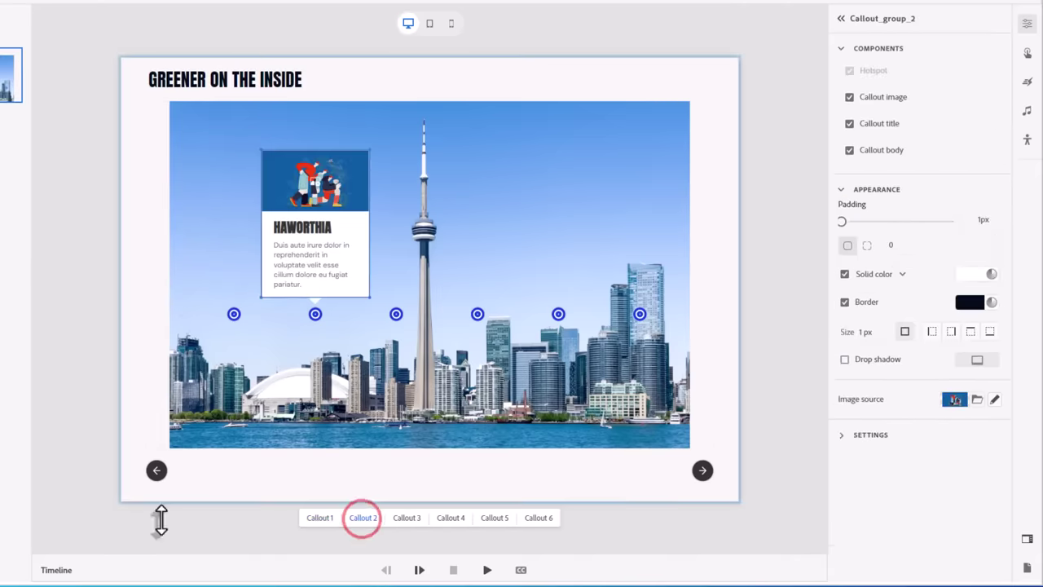
left_click(316, 229)
double_click(315, 229)
type("EDGEWALK")
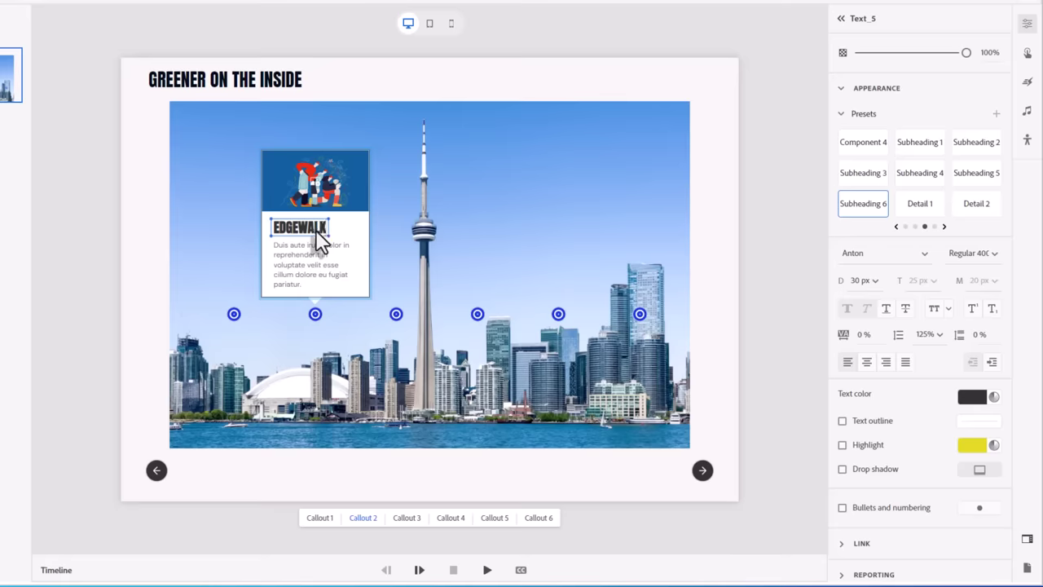
double_click(286, 275)
type("In 2011 the CN Tower launched the attraction allowing visitors to walk along the outside edge of the main pod, secured by harness.")
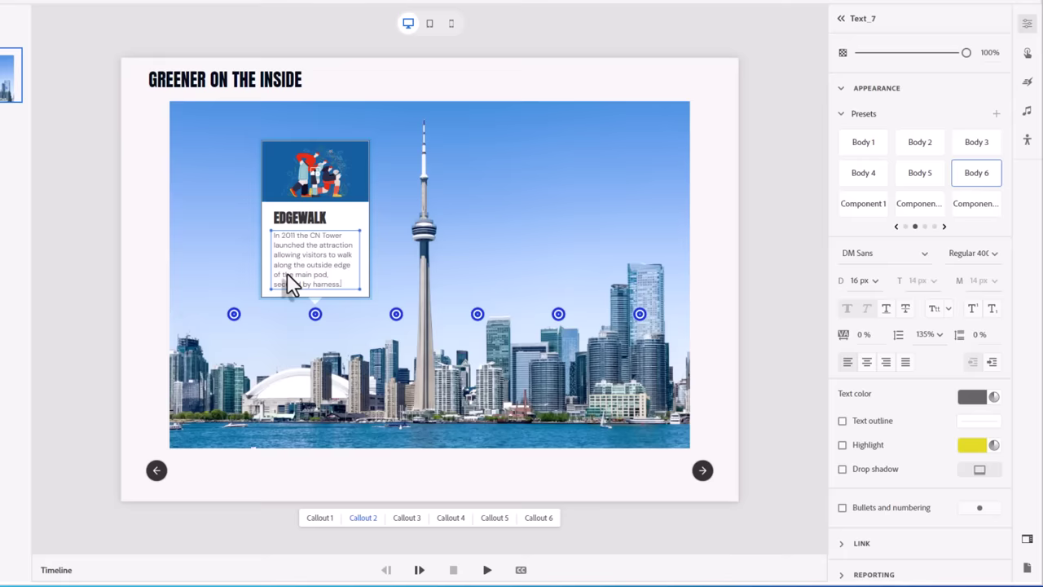
Replace Callout 2's image with the picture of the SkyWalk as viewed from the SkyPod, stored on the computer.
double_click(322, 186)
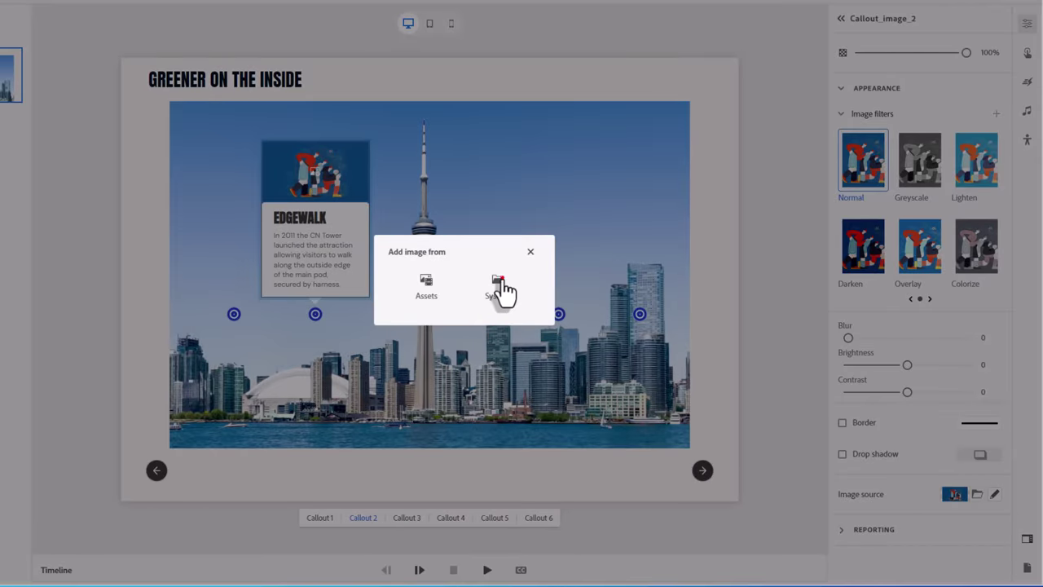
left_click(500, 281)
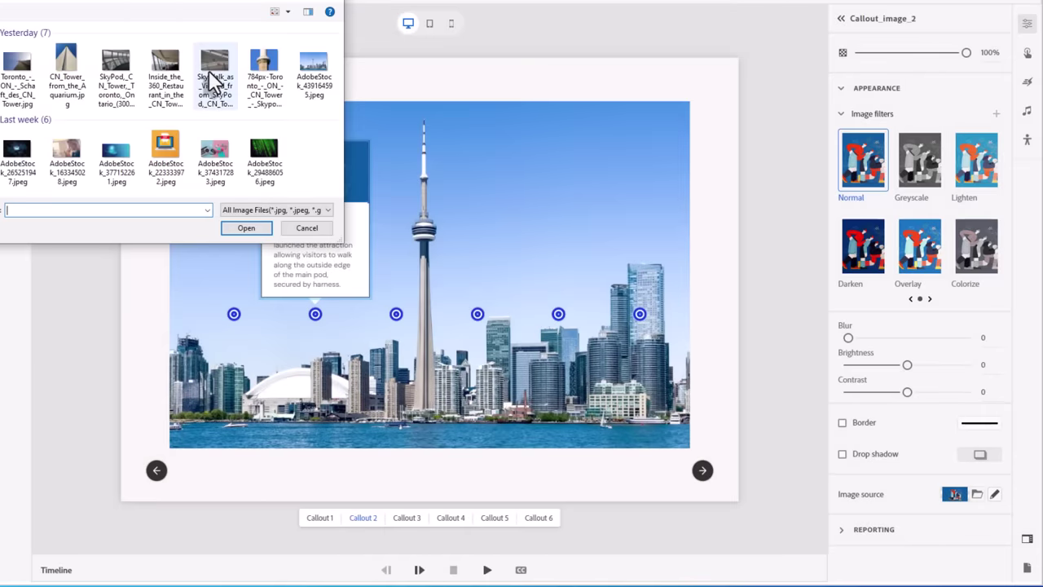
left_click(213, 81)
left_click(253, 228)
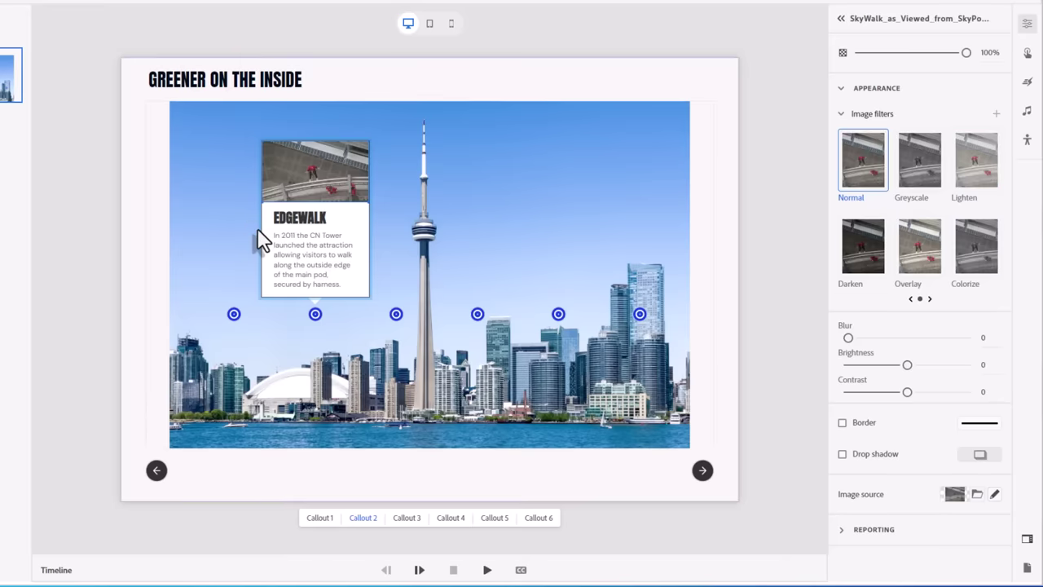
Title Callout 3 "360 RESTAURANT" and write body text explaining that its name comes from the full rotation giving diners the full city view.
left_click(407, 518)
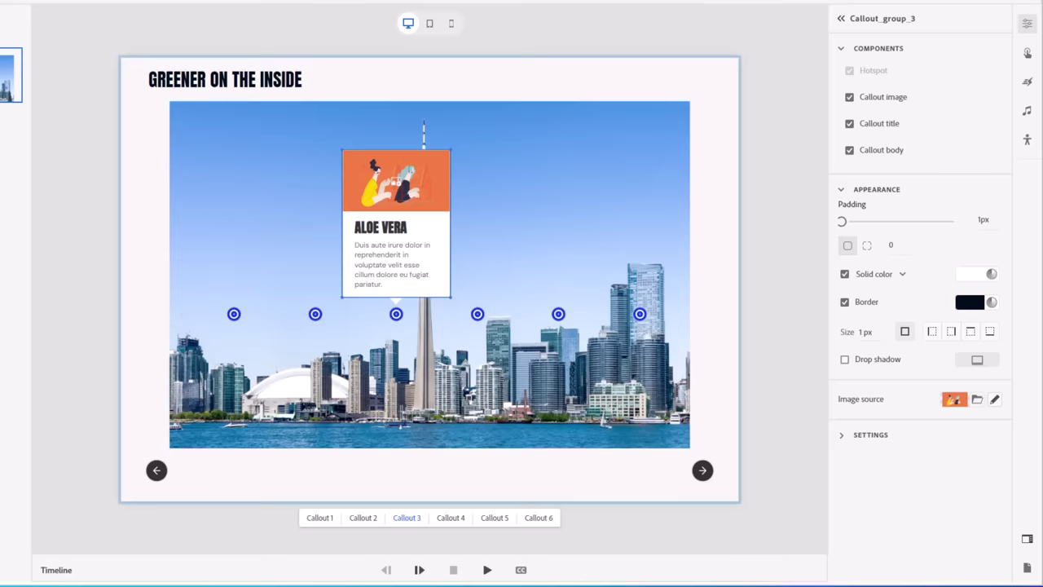
left_click(396, 232)
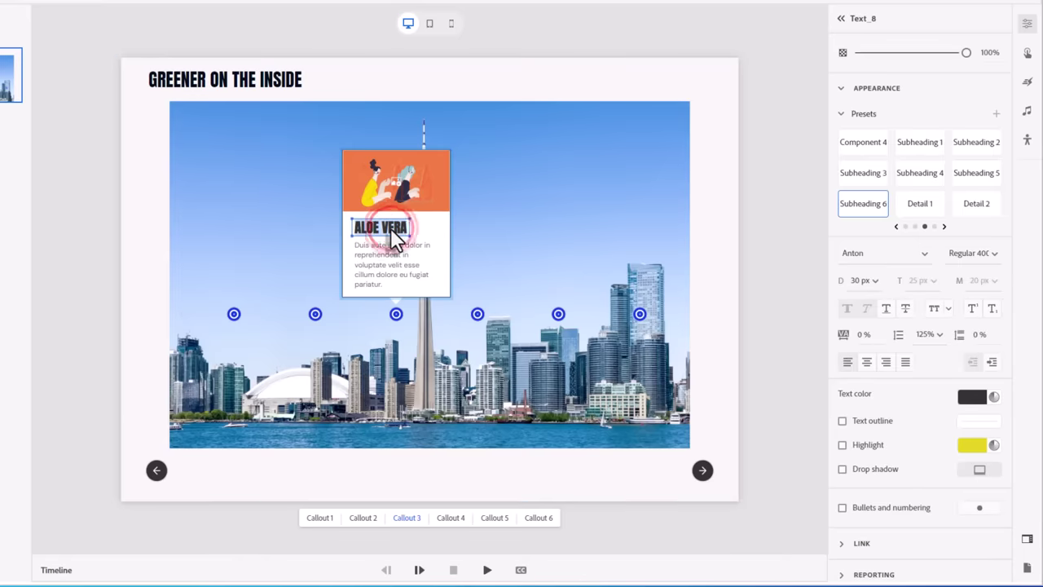
type("360 RESTAURANT")
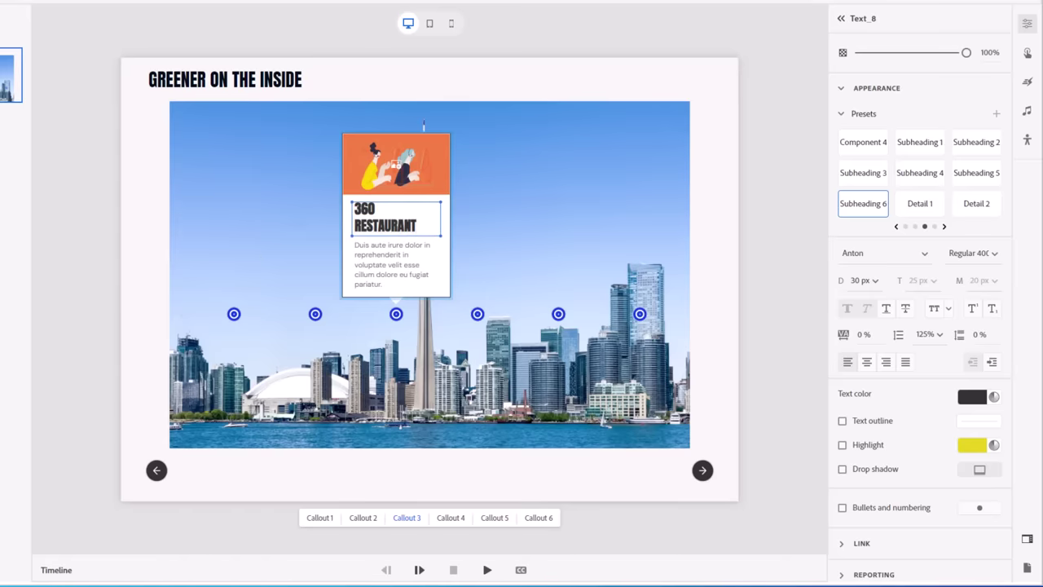
left_click(401, 276)
type("The restaurant gets it's name from the full rotation it makes, allowing diners to see the full view of the city.")
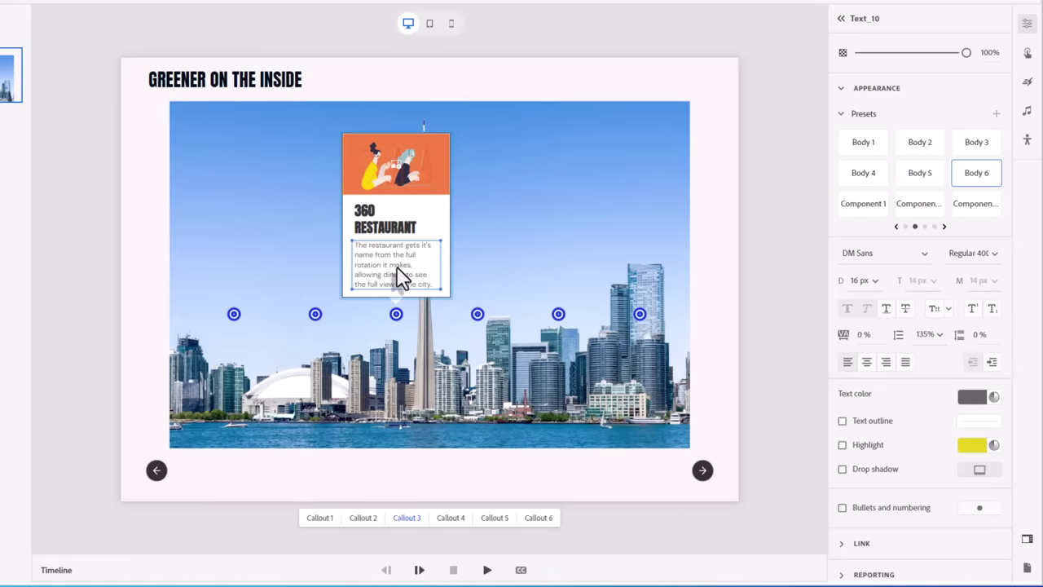
Replace Callout 3's image with the "Inside_the_360_Restaurant_in_the_CN_Tower" picture from the computer.
double_click(399, 172)
left_click(497, 282)
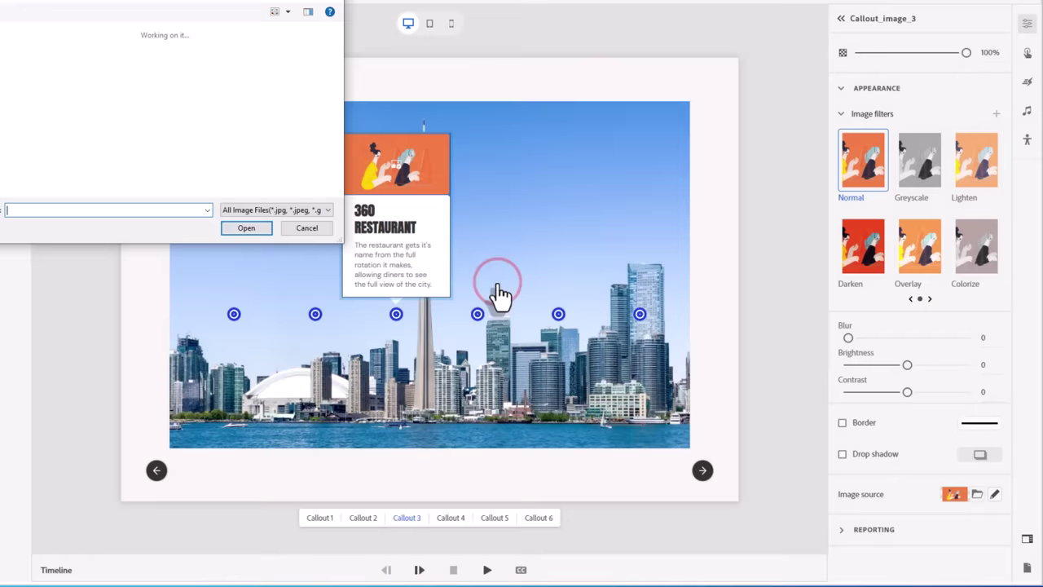
left_click(165, 67)
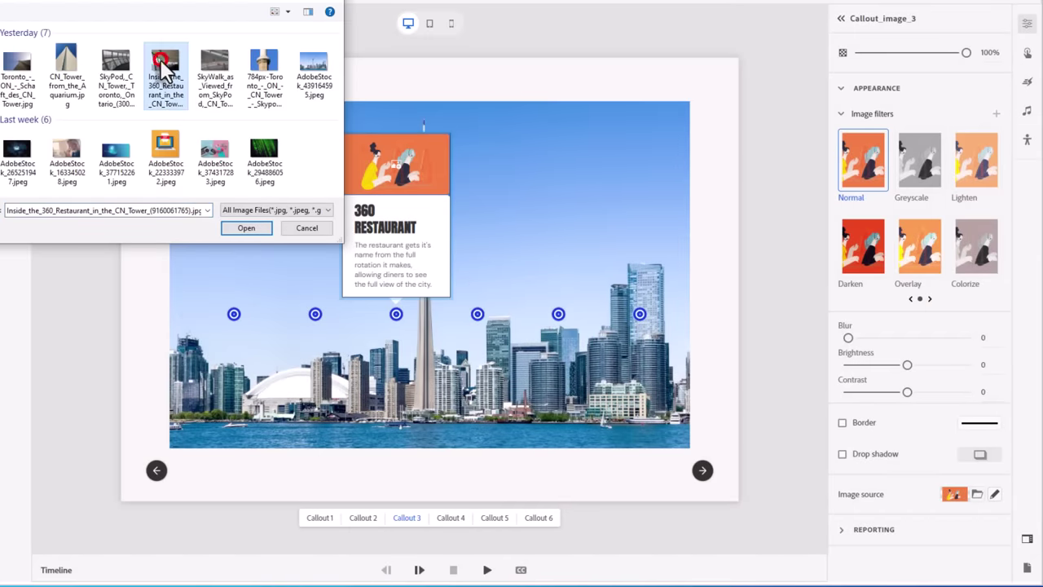
left_click(251, 228)
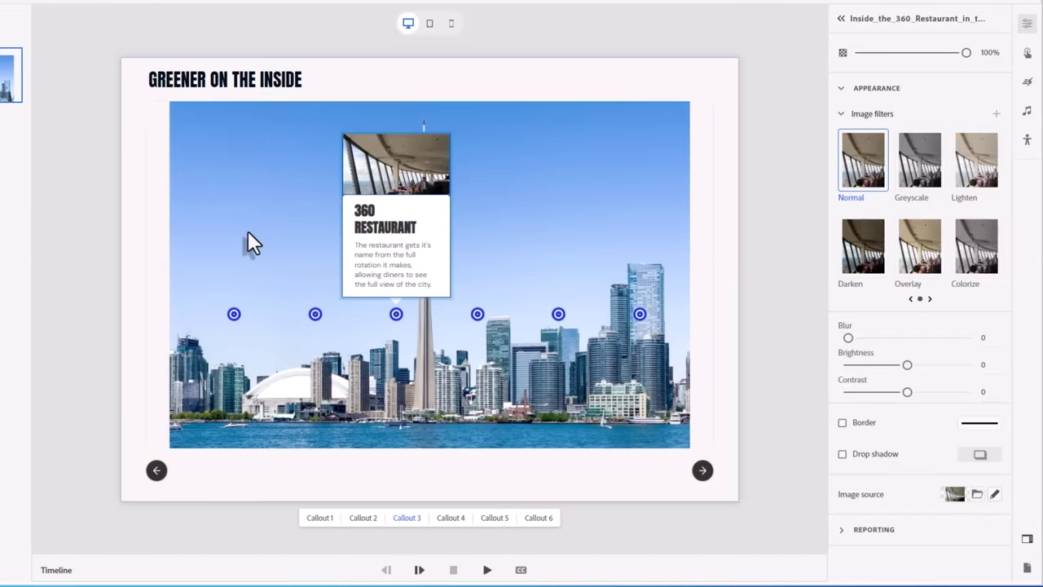
Title Callout 4 "OBSERVATION LEVEL" and write body text on its height of 346 metres (1136 feet), all-window walls and breathtaking view.
left_click(450, 518)
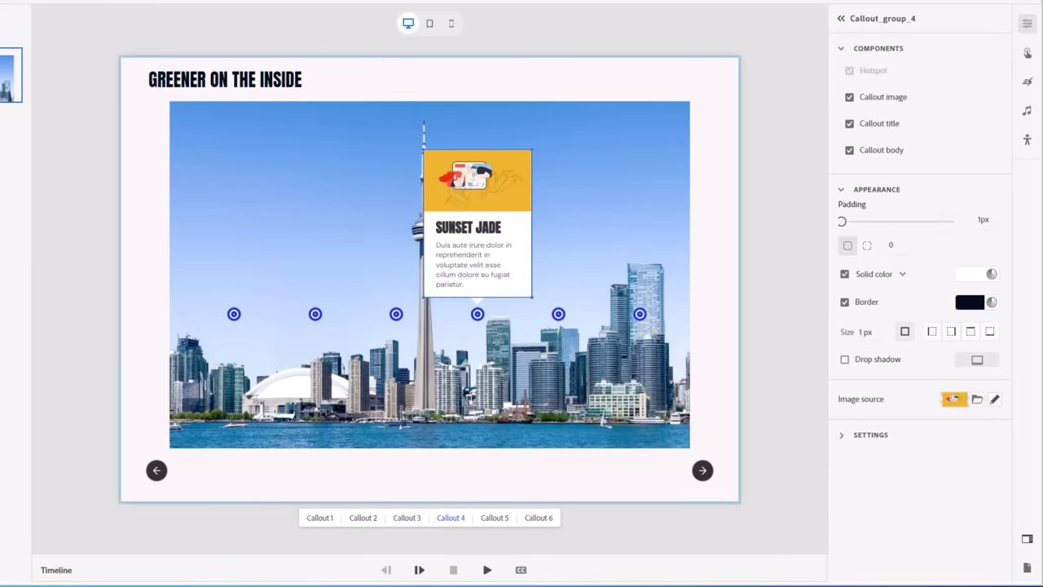
left_click(467, 232)
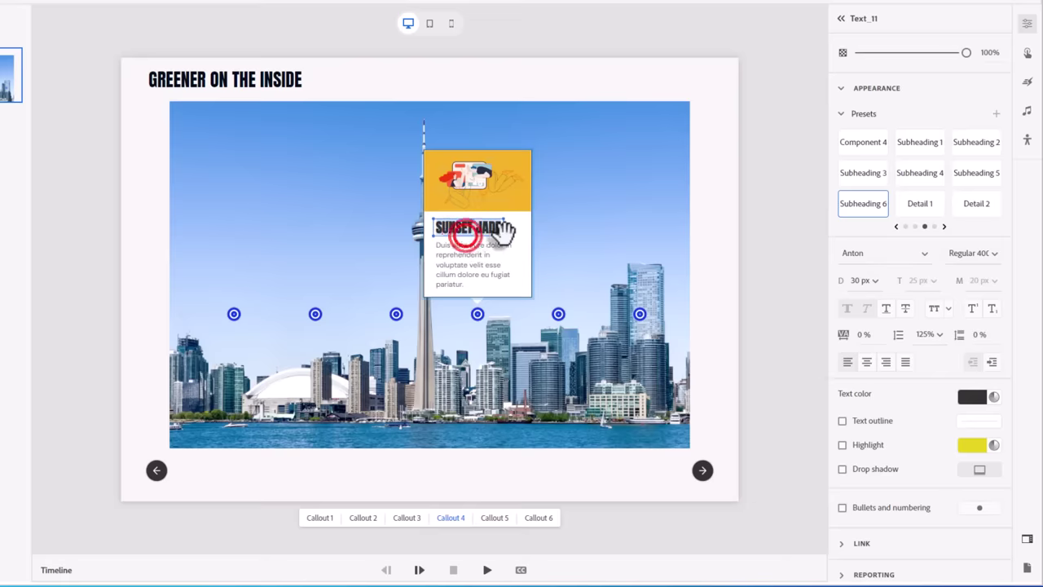
triple_click(504, 232)
type("OBSERVATION LEVEL")
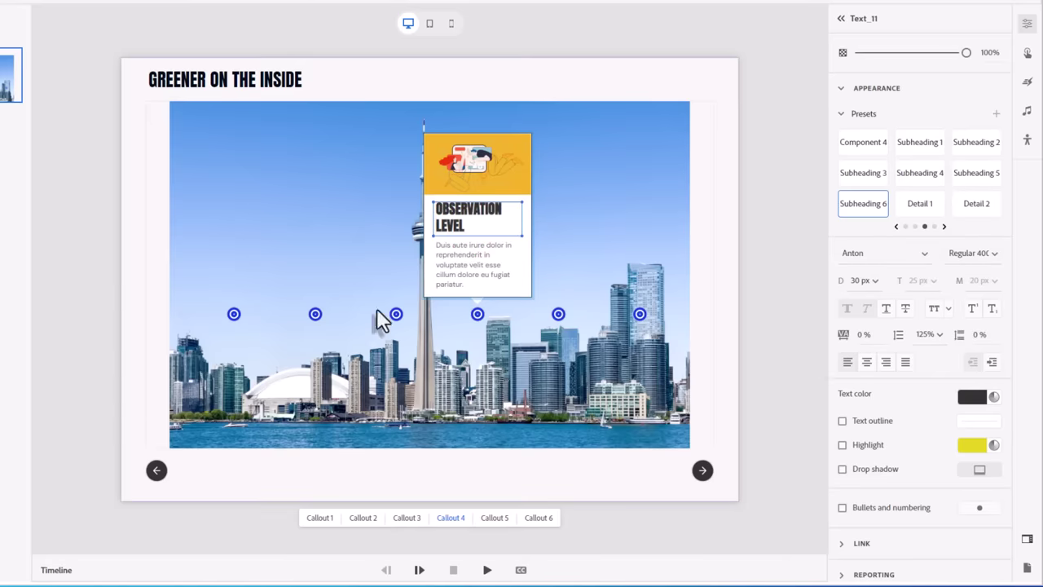
triple_click(480, 258)
type("346 metres (1136 feet) above the ground. All the walls are windows so no matter where you look there is a breathtaking view.")
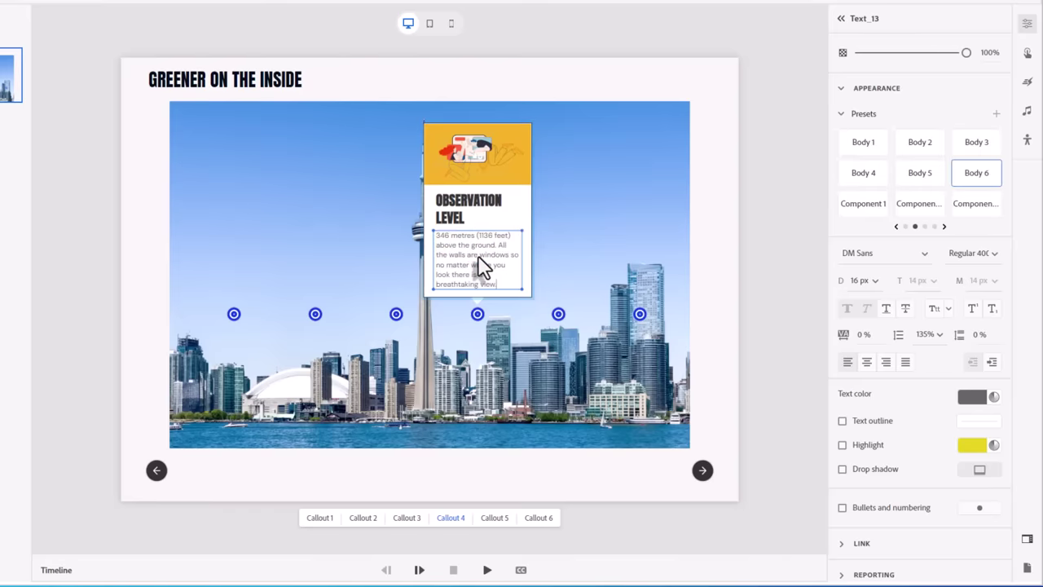
Replace Callout 4's image with the SkyPod, CN Tower, Toronto, Ontario picture from the computer.
double_click(475, 155)
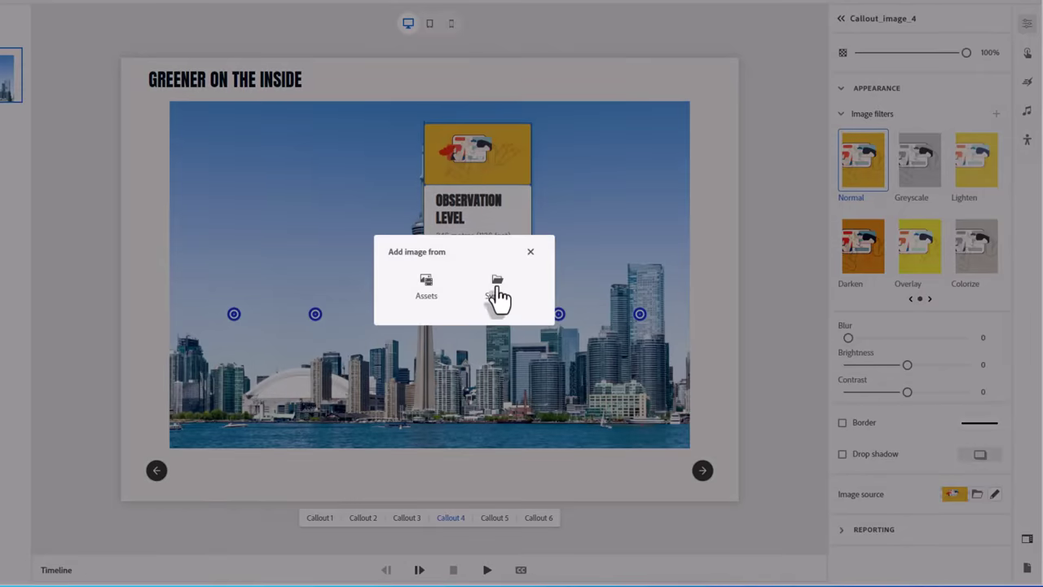
left_click(498, 286)
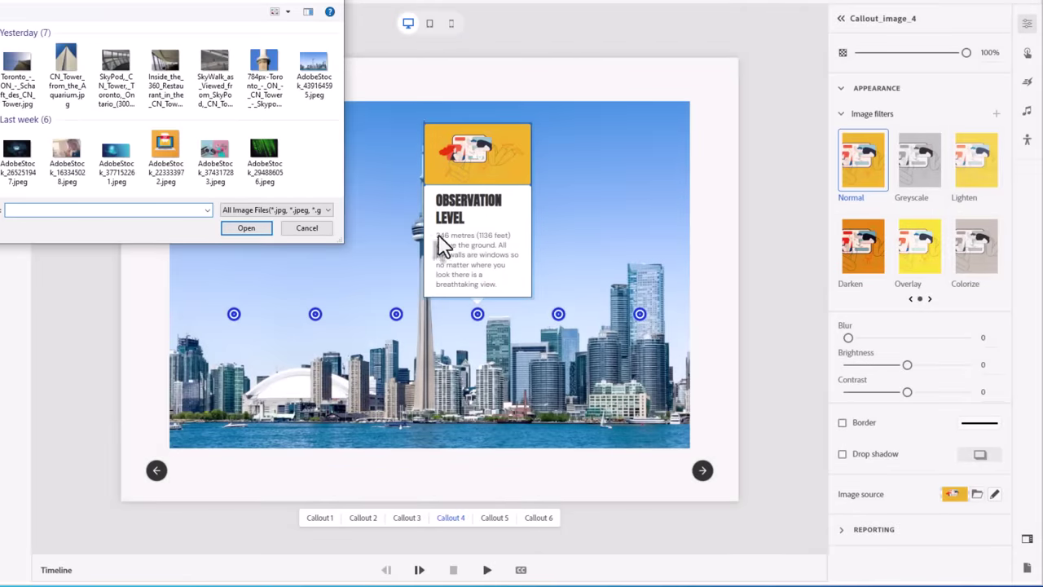
left_click(117, 78)
left_click(254, 229)
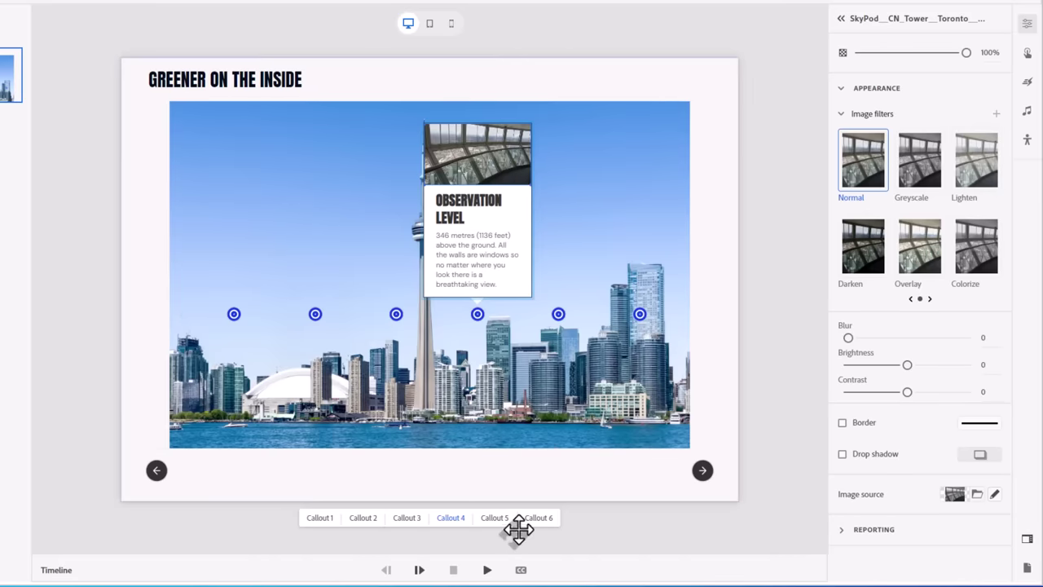
Title Callout 5 "HIHG-SPEED ELEVATORS" and write body text on reaching the observation level in 58 seconds at 22 kilometres per hour (15 miles per hour).
left_click(493, 522)
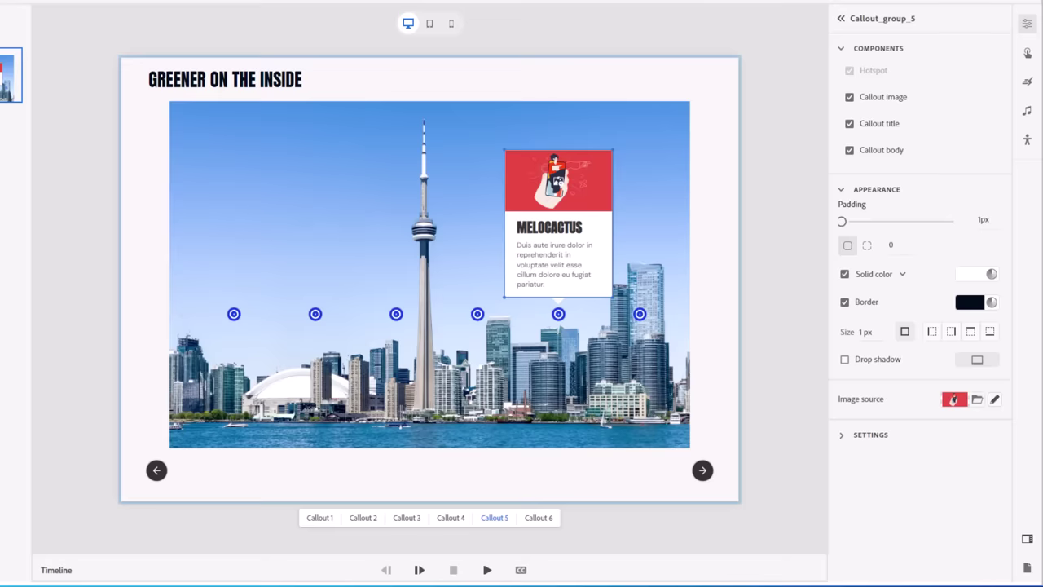
left_click(553, 232)
double_click(554, 231)
type("HIHG")
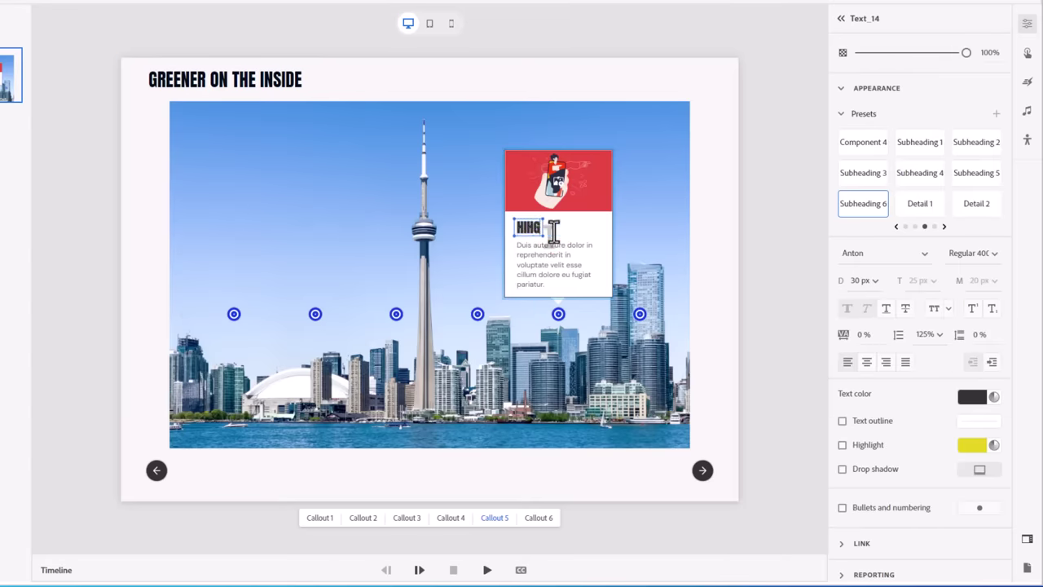
type("-SPEED ELEV")
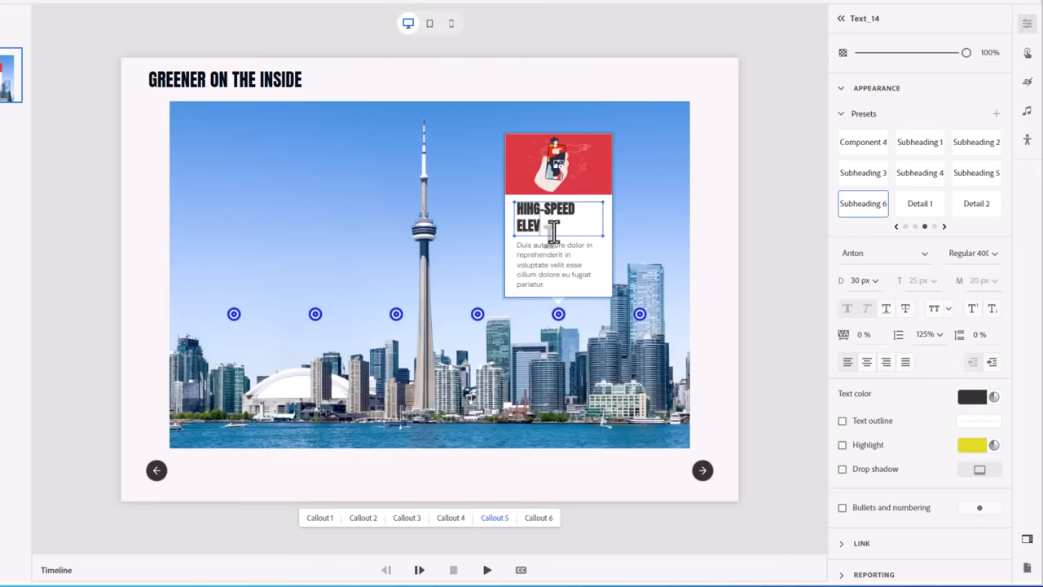
type("ATORS")
double_click(551, 262)
type("From the ground to the observation level in 58 seconds means you are travelling at 22 kilometres per hour (15 miles per hour).")
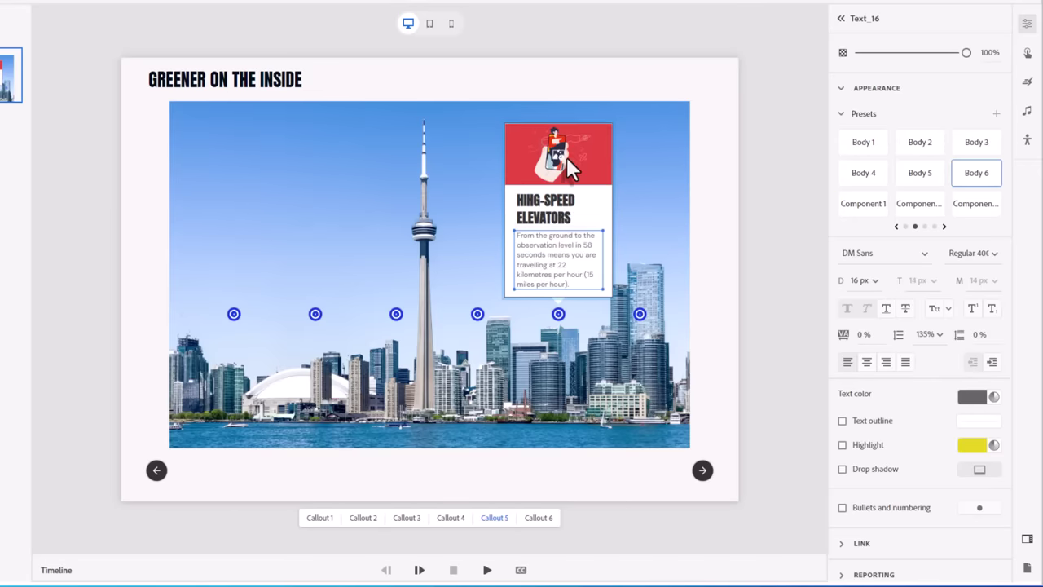
Replace Callout 5's image with CN_Tower_from_the_Aquarium.jpg from the computer.
double_click(558, 154)
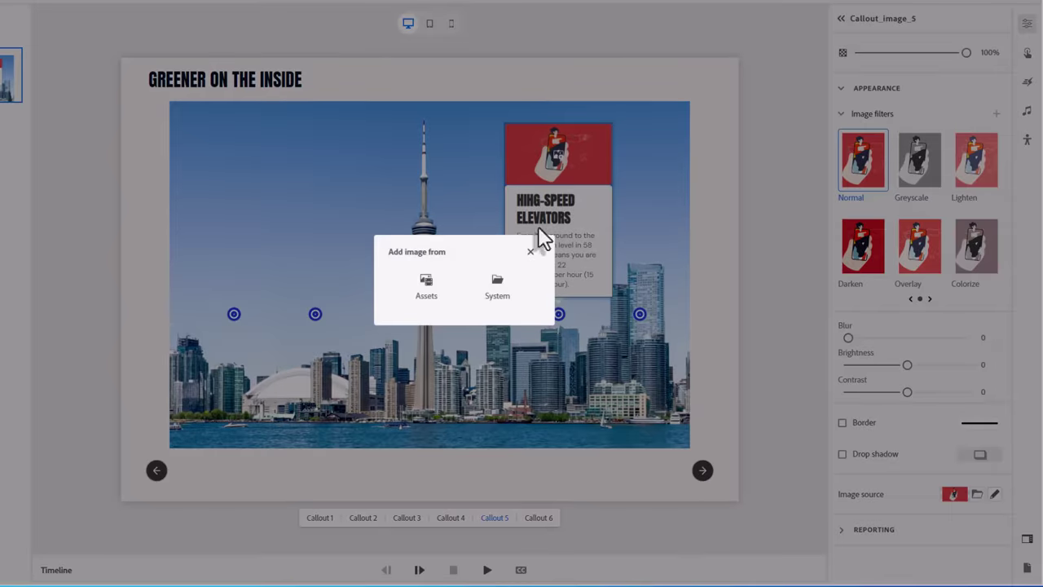
left_click(502, 285)
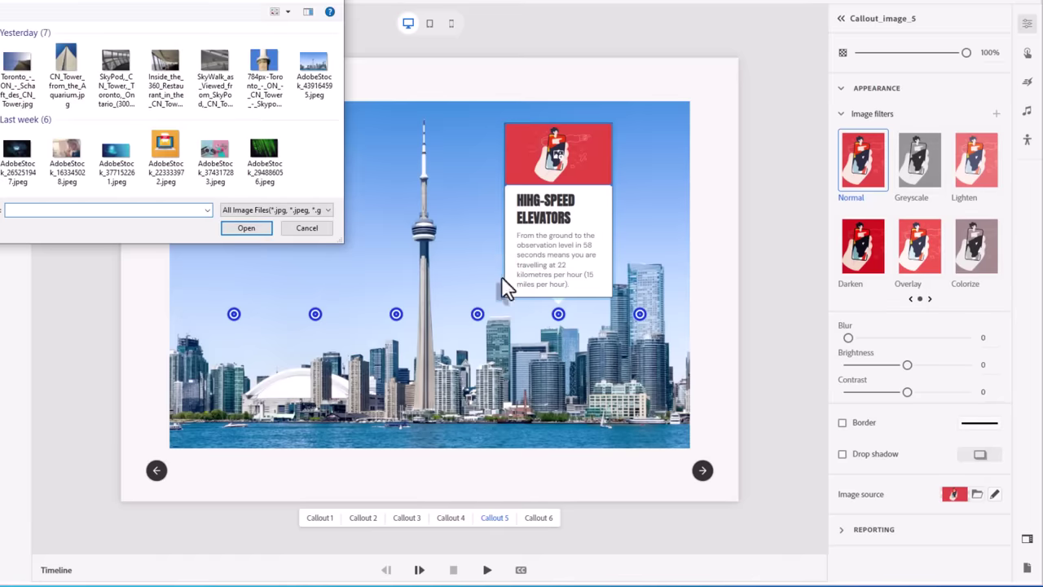
left_click(67, 70)
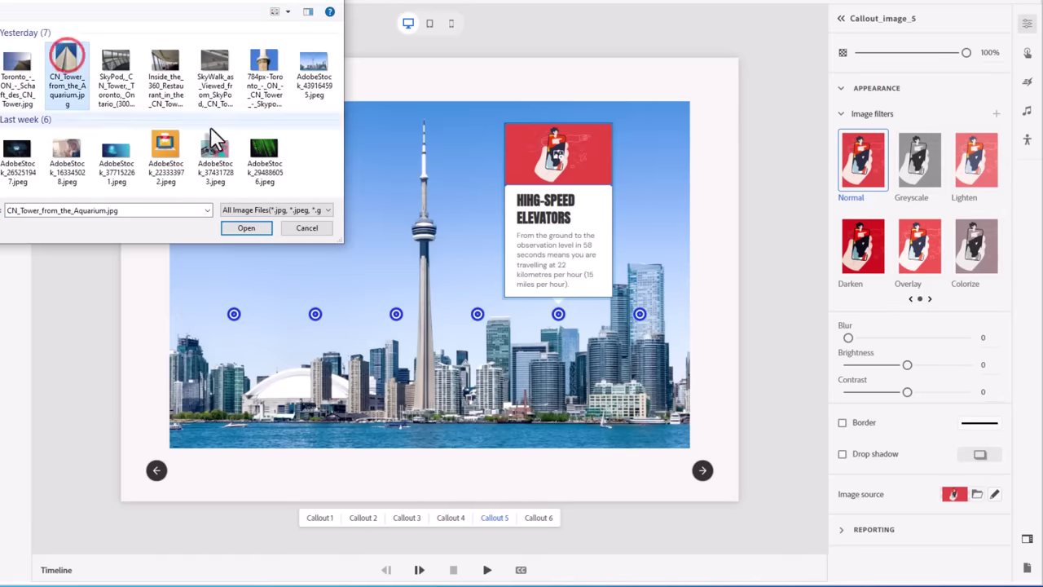
left_click(261, 230)
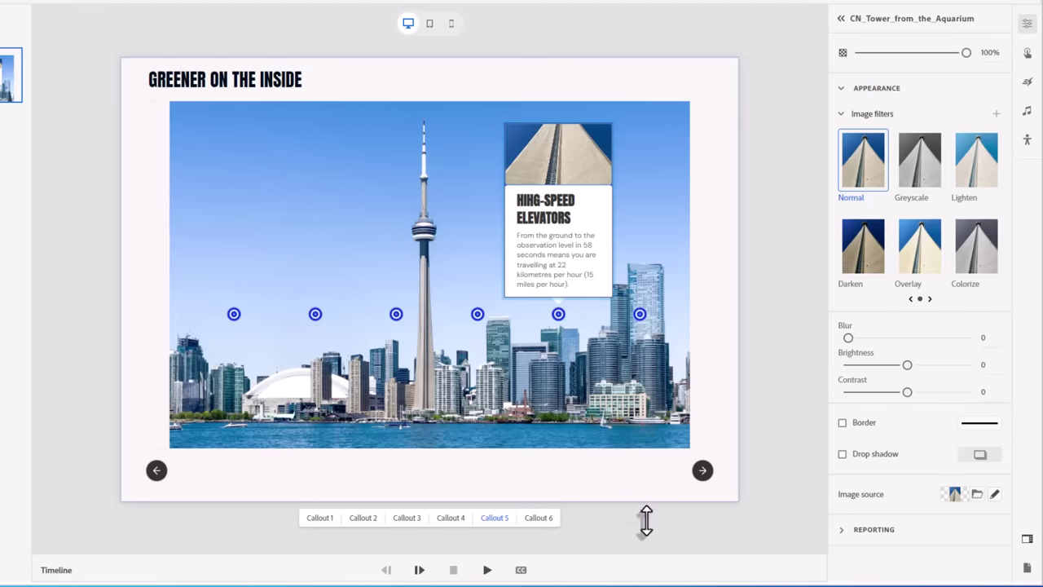
Set Callout 6's title to "BASE" and its body text to "Copper strips frun the full length of the tower to conduct electricity from lightning strikes.".
left_click(535, 520)
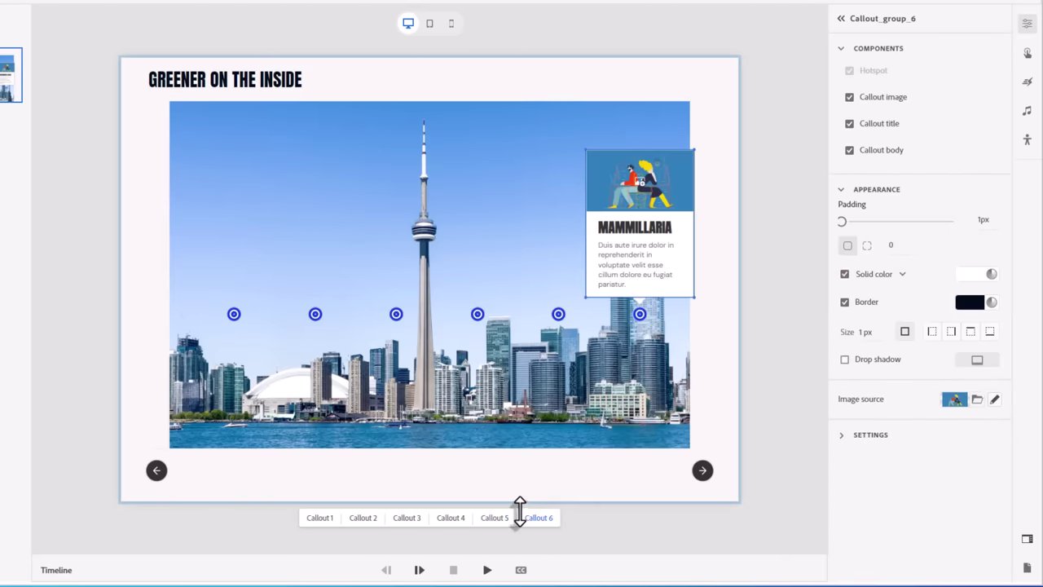
left_click(646, 231)
double_click(646, 231)
type("BASE")
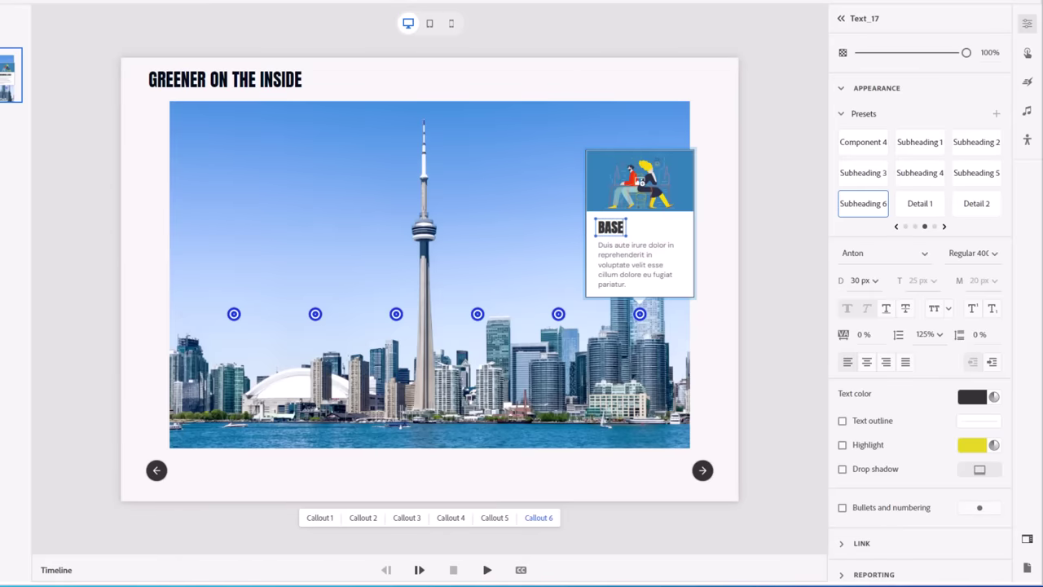
left_click(636, 268)
double_click(638, 272)
type("Copper strips frun the full length of the tower to conduct electricity from lightning strikes.")
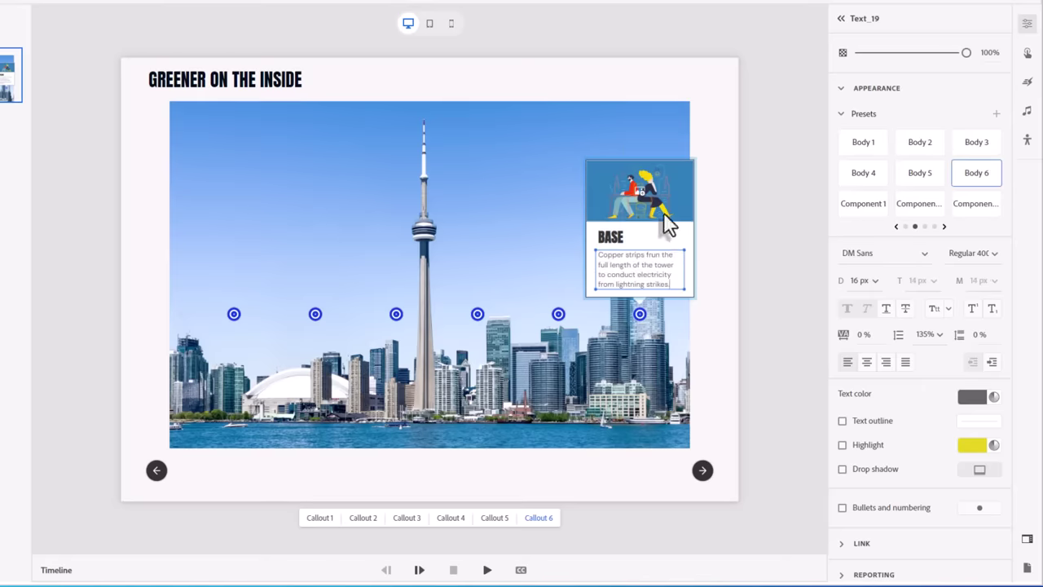
Replace Callout 6's image with Toronto_-_ON_-_Schaft_des_CN_Tower.jpg from the computer.
double_click(641, 198)
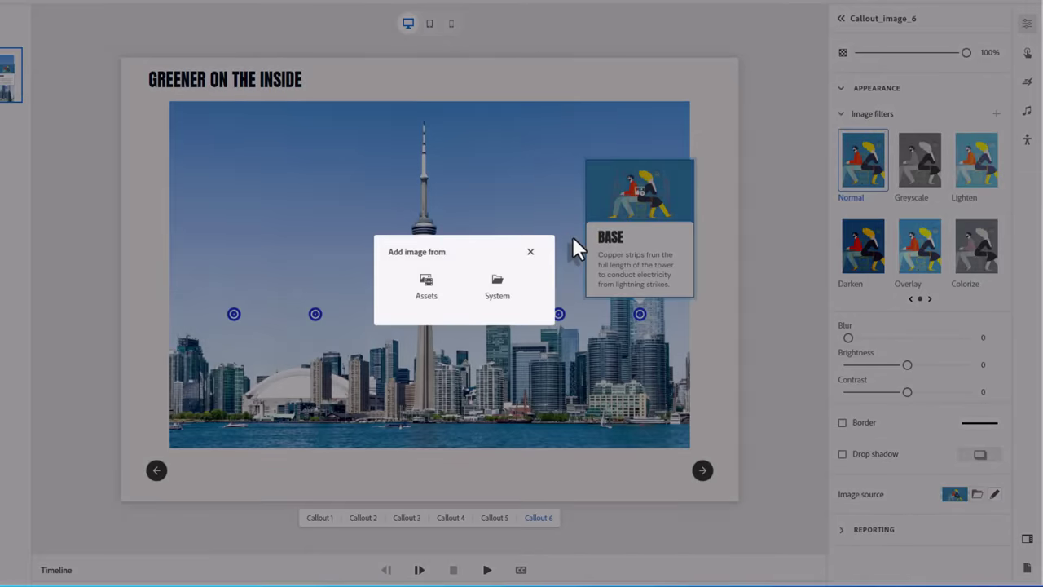
left_click(490, 282)
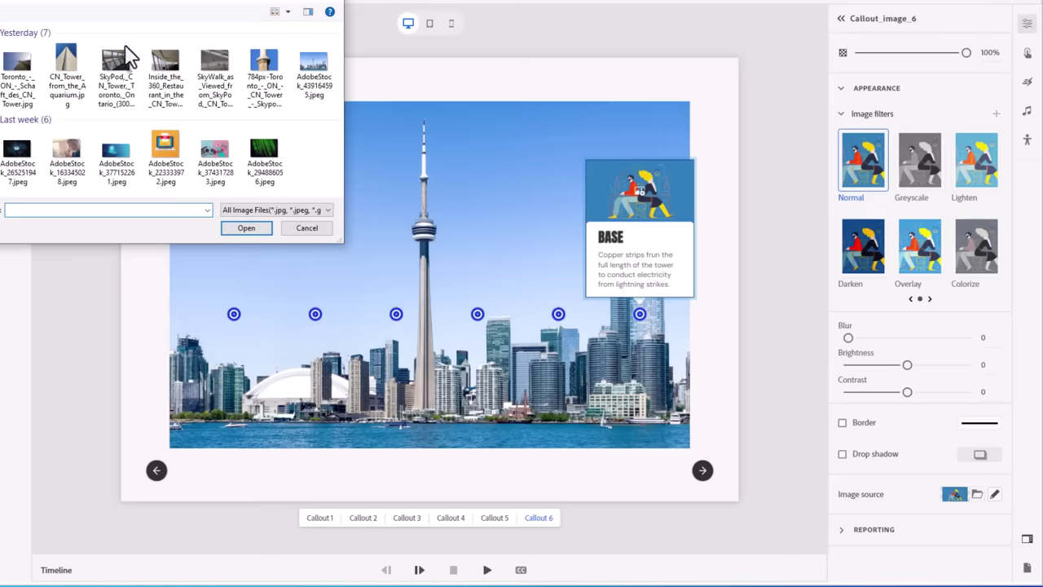
left_click(20, 63)
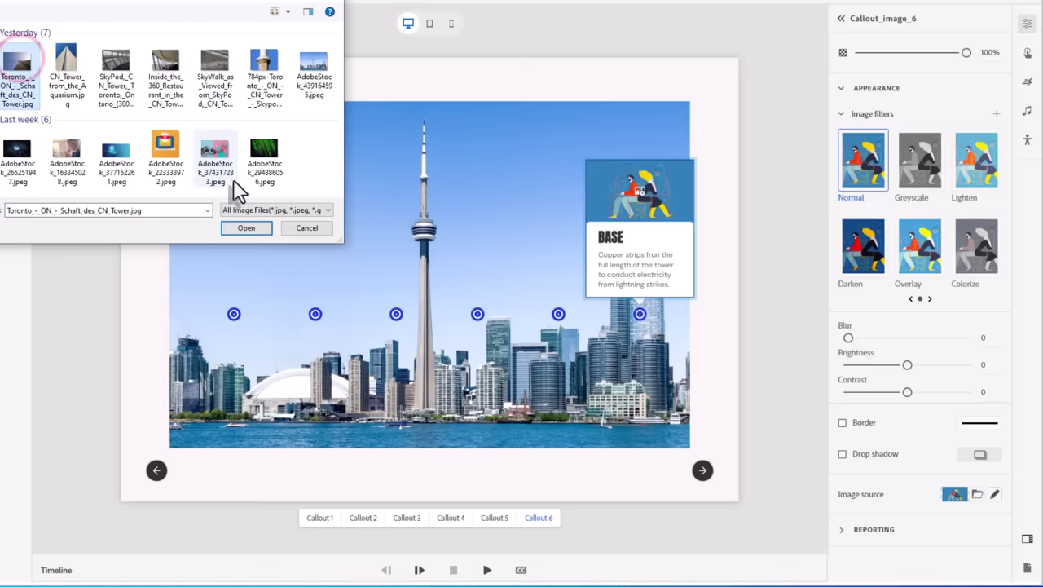
left_click(252, 228)
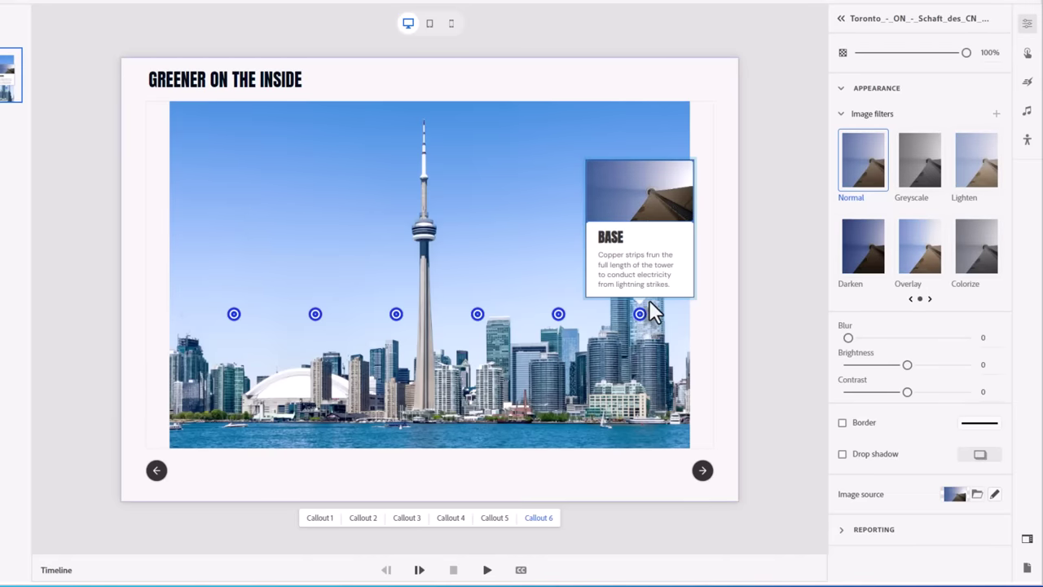
Move Callout 1's hotspot beside the tower's upper mast and Callout 2's hotspot to the upper left of the main pod.
left_click(234, 314)
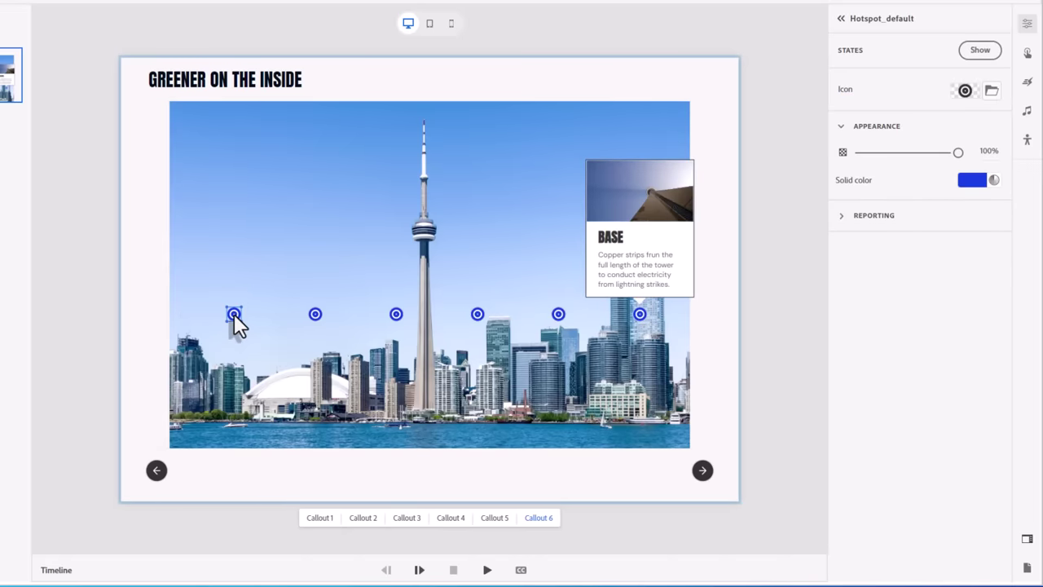
left_click(320, 517)
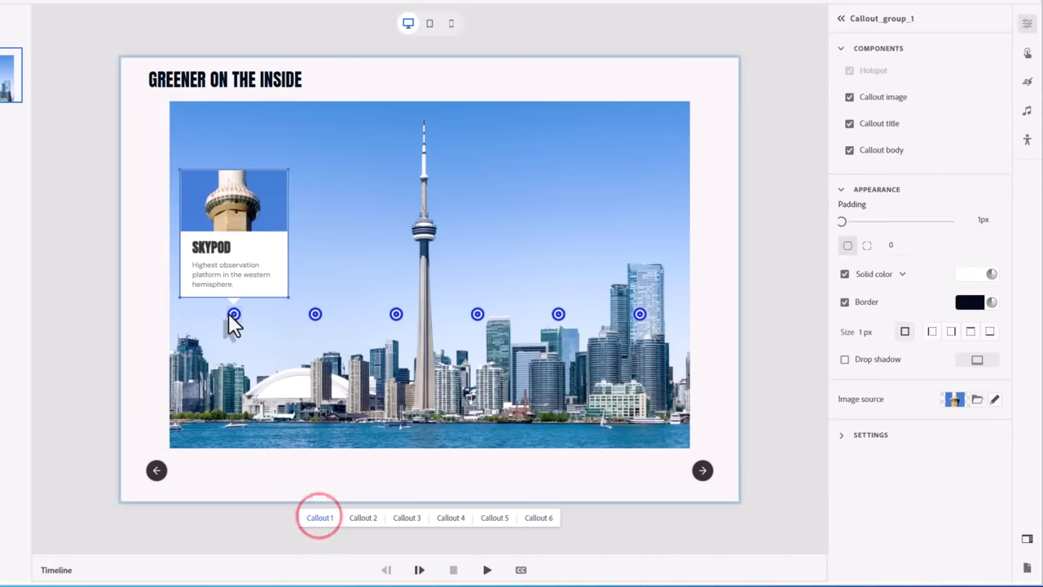
left_click_drag(234, 314, 452, 168)
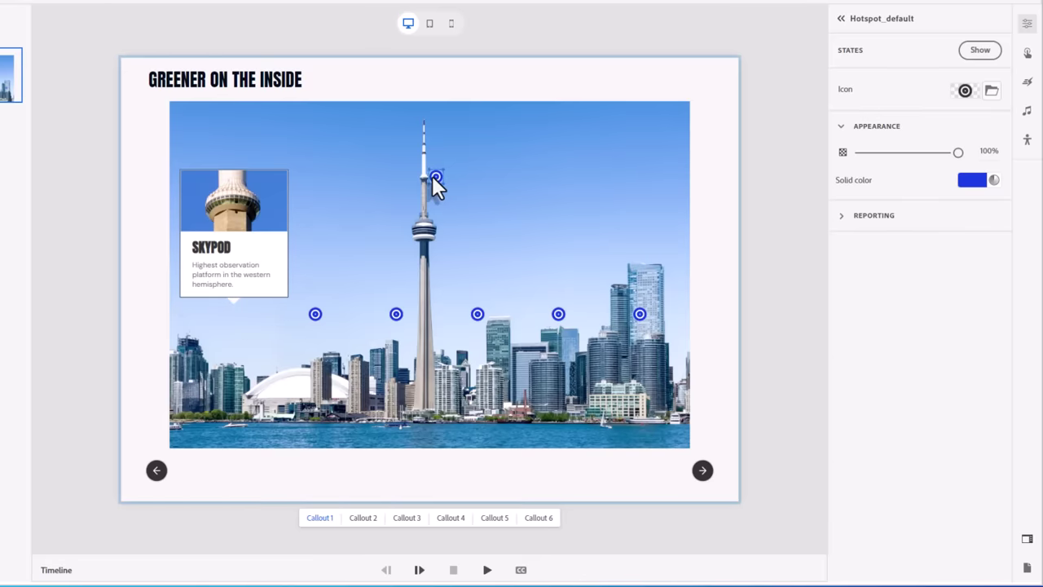
left_click(364, 518)
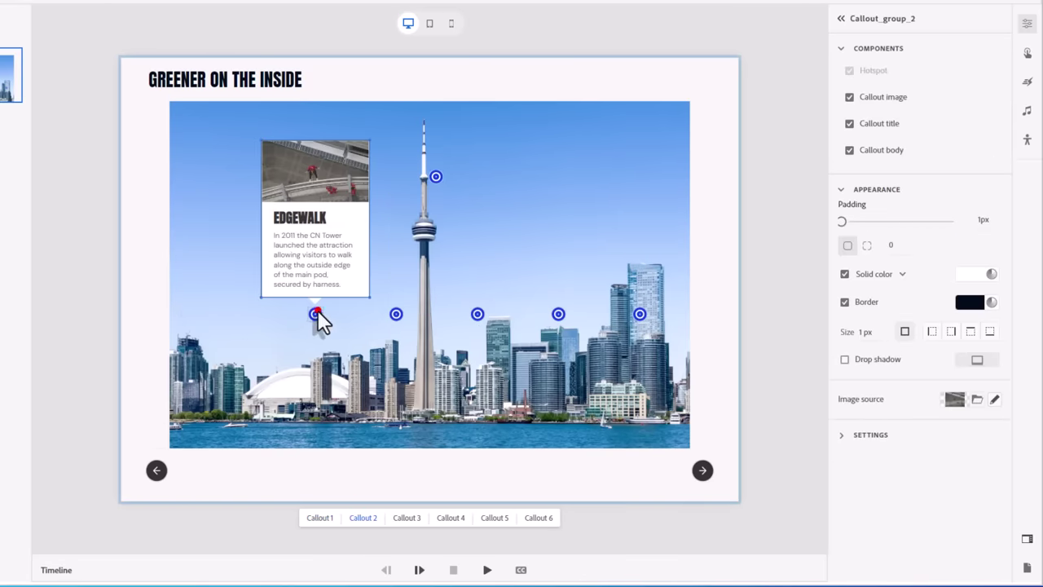
left_click_drag(318, 313, 405, 221)
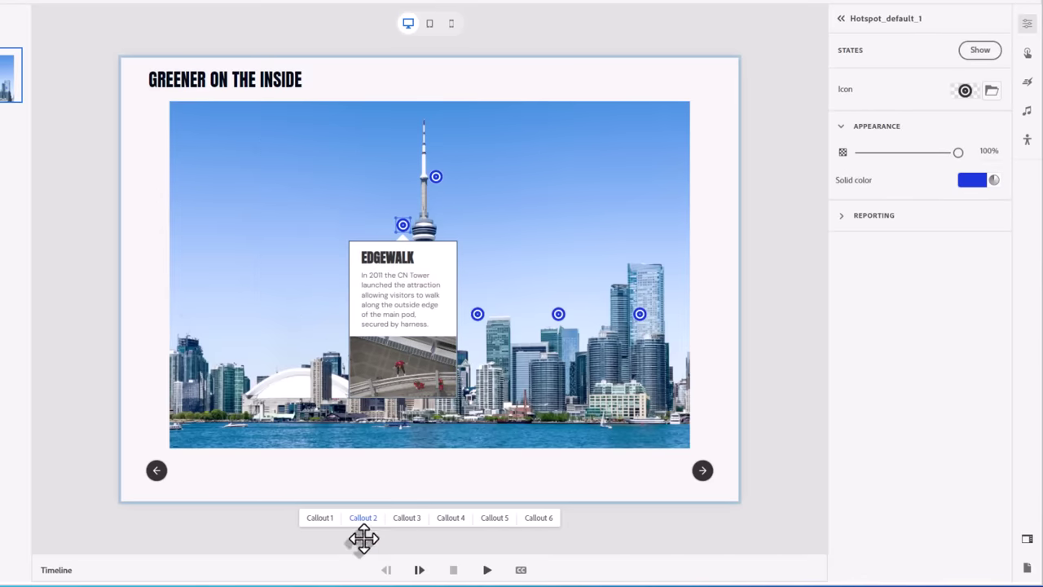
Move Callout 3's hotspot to the right side of the main pod and Callout 4's hotspot to the pod's lower left.
left_click(407, 518)
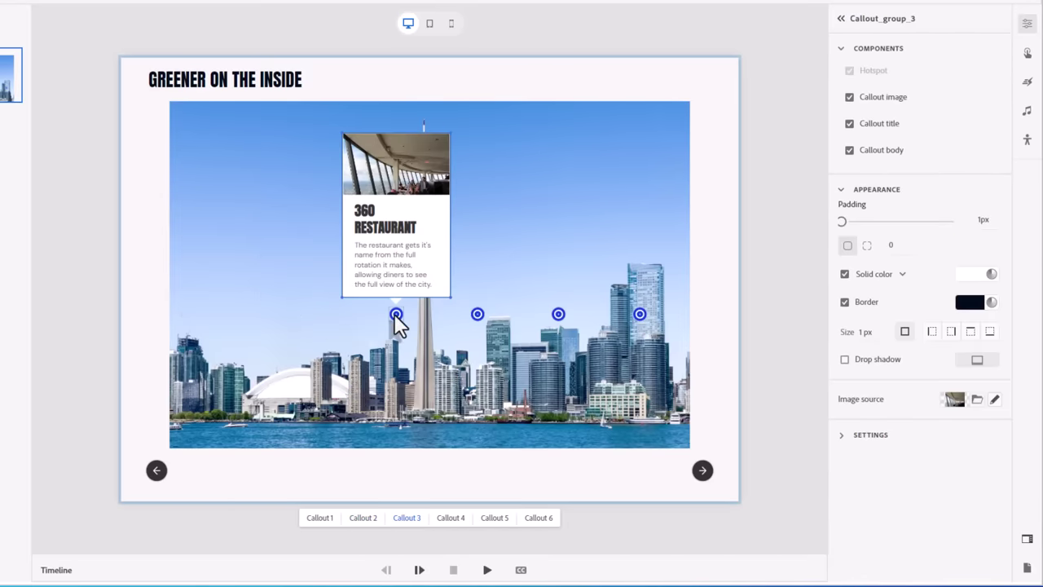
left_click_drag(395, 316, 445, 233)
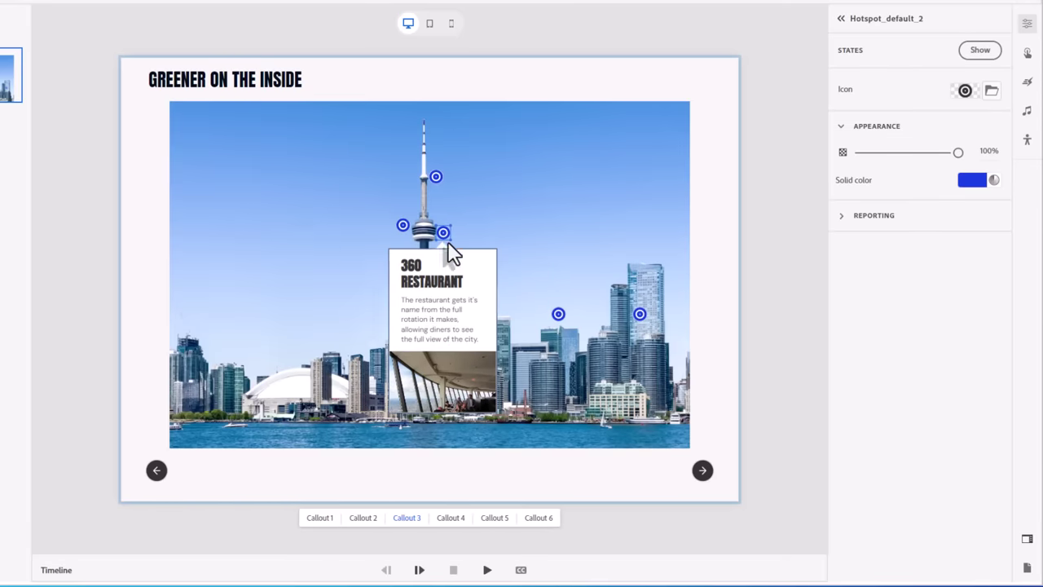
left_click(453, 518)
mouse_move(477, 316)
left_mouse_down()
mouse_move(419, 303)
mouse_move(408, 242)
left_mouse_up()
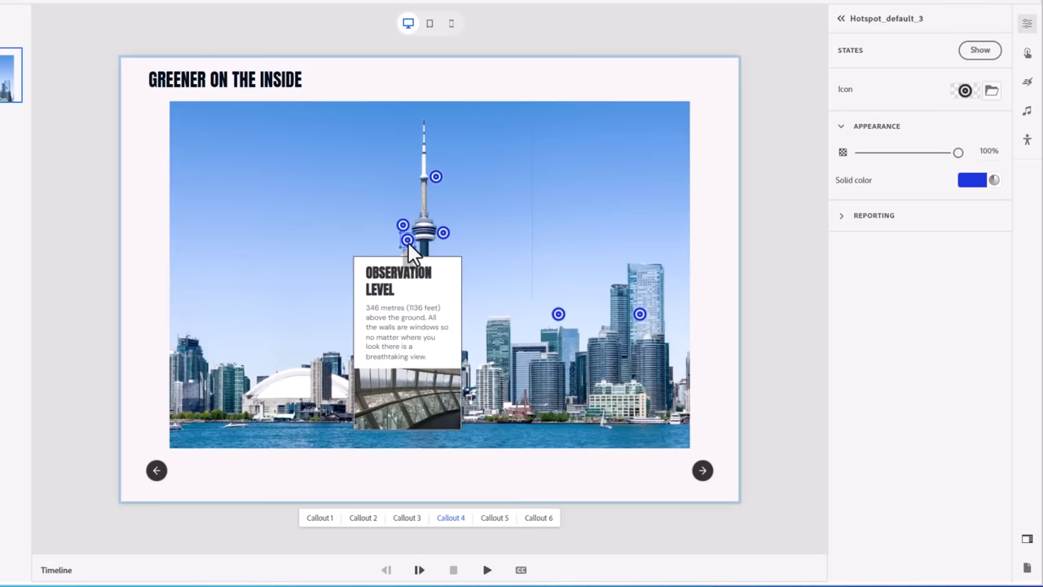
Move Callout 5's hotspot onto the middle of the tower's shaft and Callout 6's hotspot to the tower's base.
left_click(497, 517)
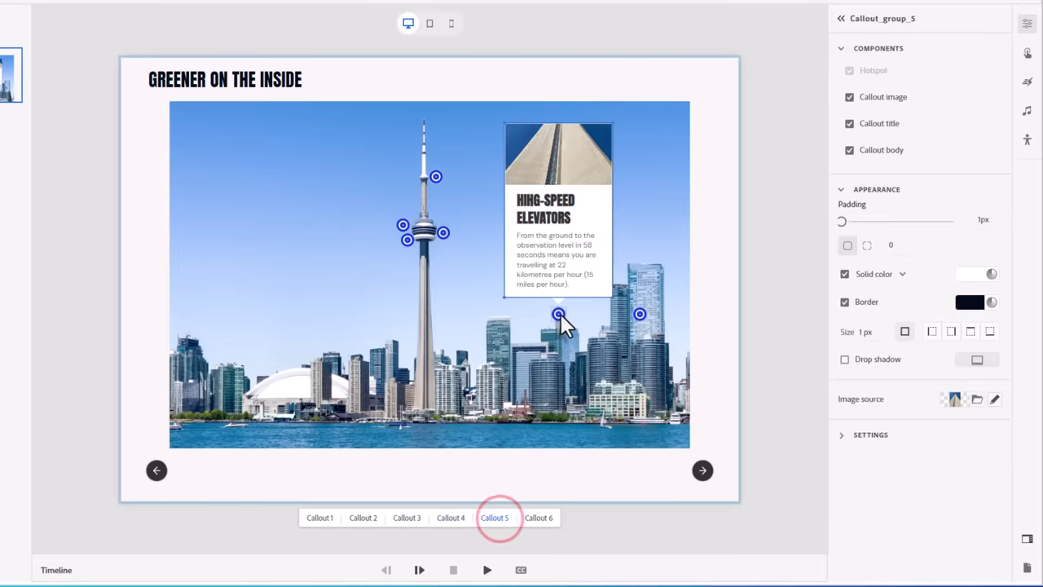
left_click_drag(559, 314, 427, 321)
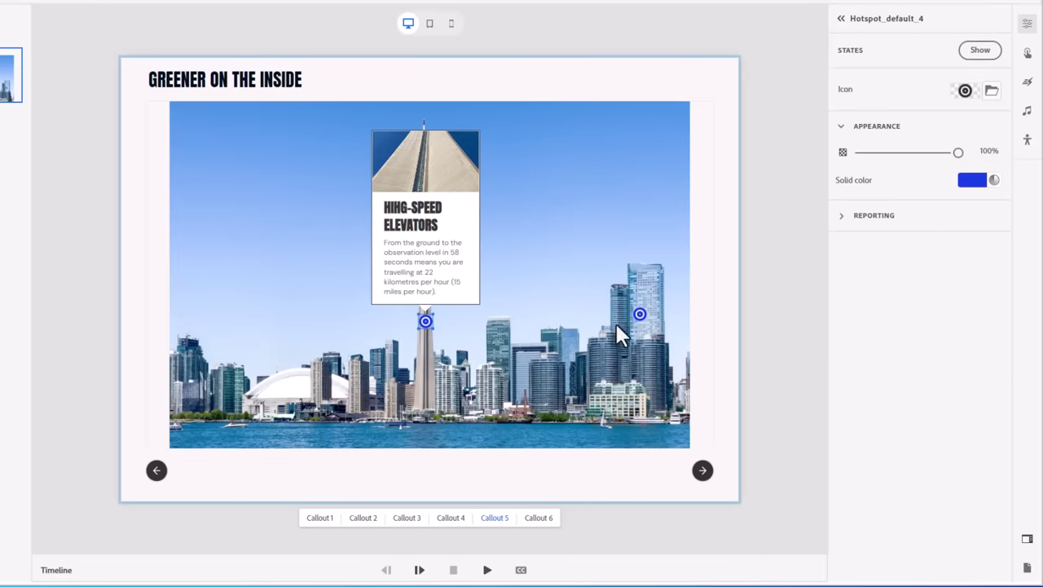
left_click_drag(642, 314, 427, 411)
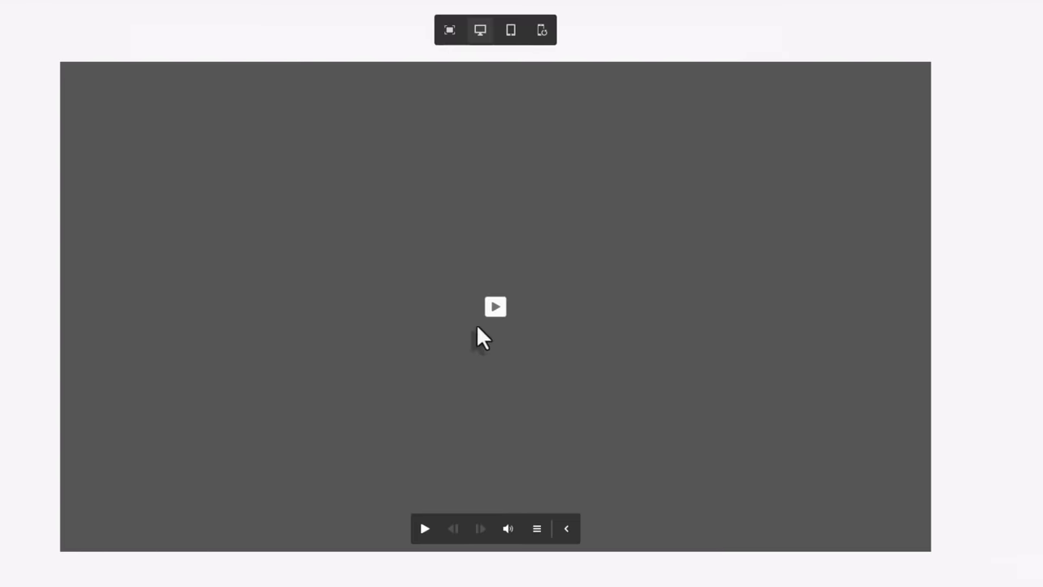
Play the project preview at desktop size and check how the whole hotspot slide fits the view.
left_click(496, 307)
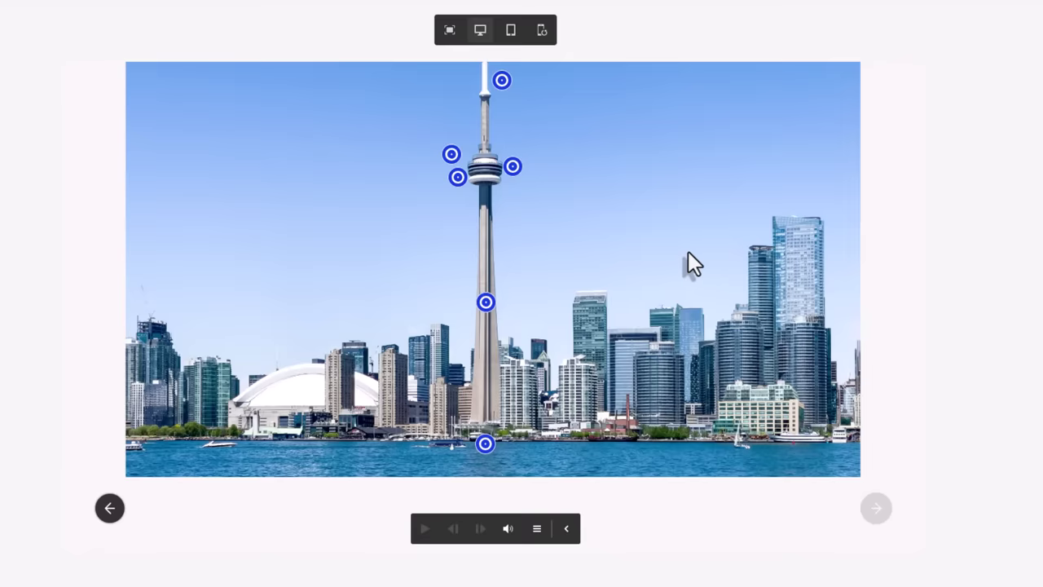
scroll(687, 252, "up", 1)
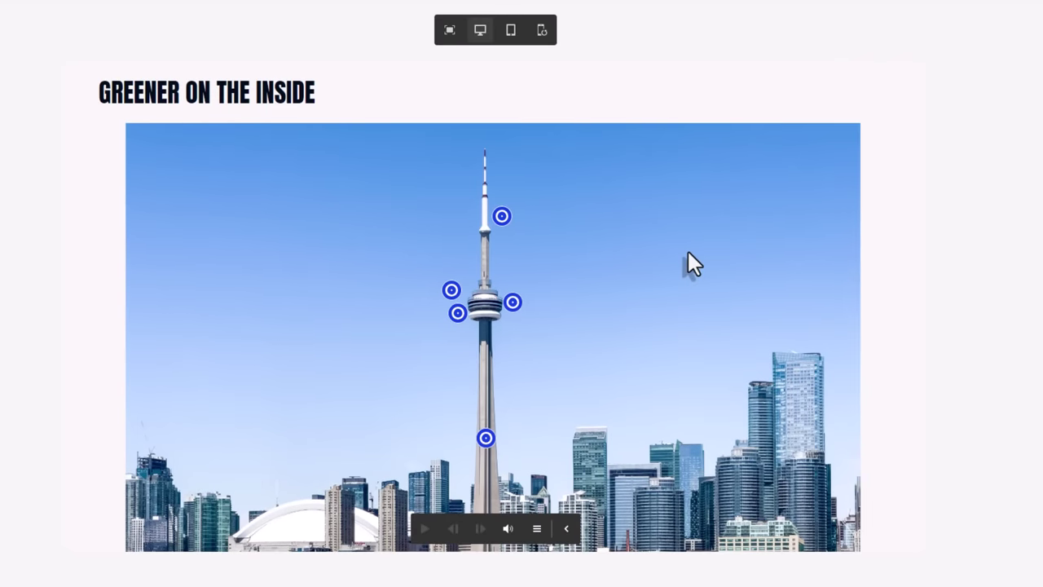
scroll(679, 314, "down", 2)
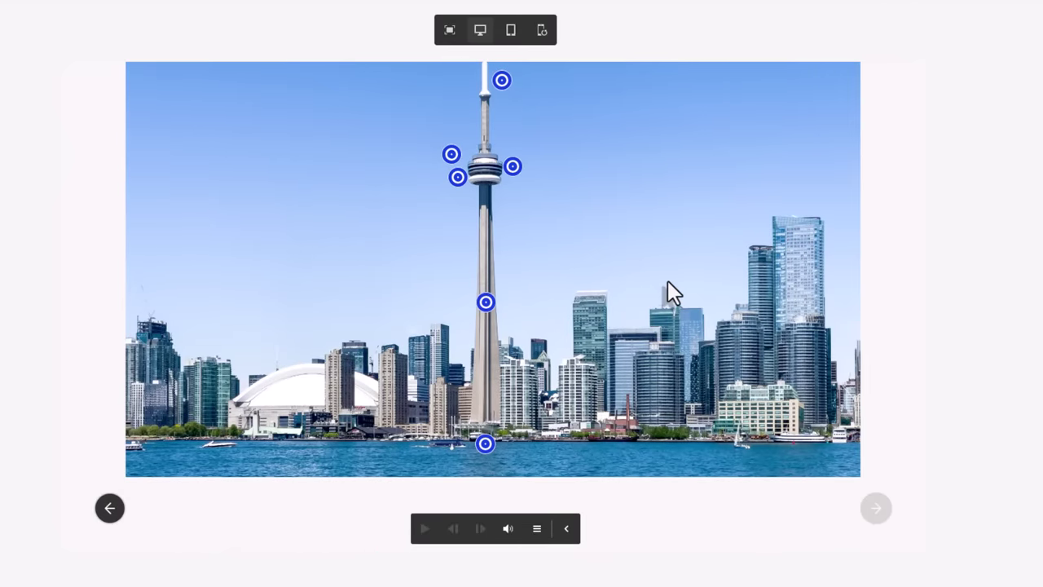
scroll(667, 285, "up", 1)
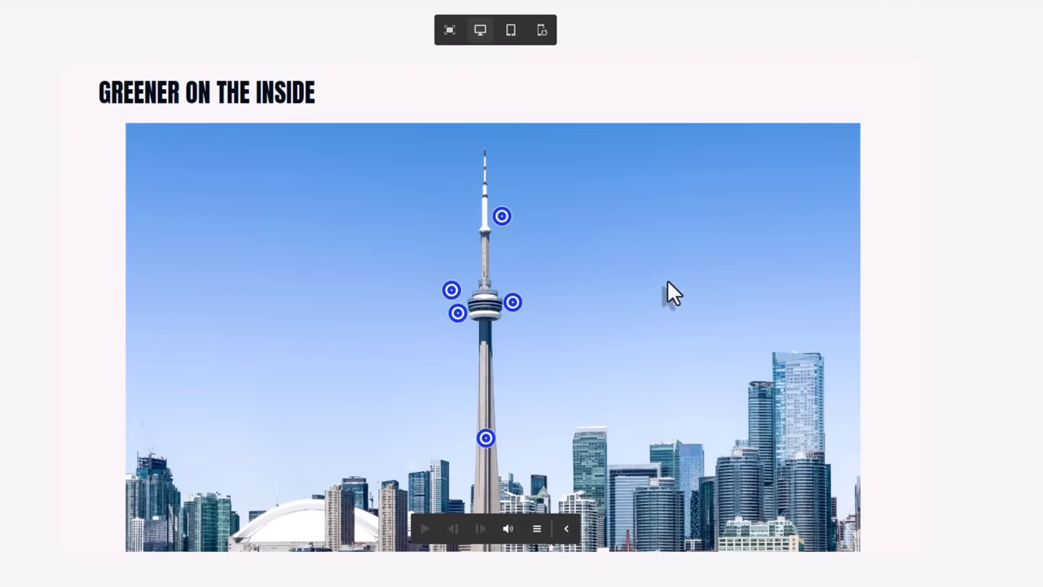
Preview the slide at tablet size and pan the hotspot image sideways until the tower is centred.
left_click(513, 34)
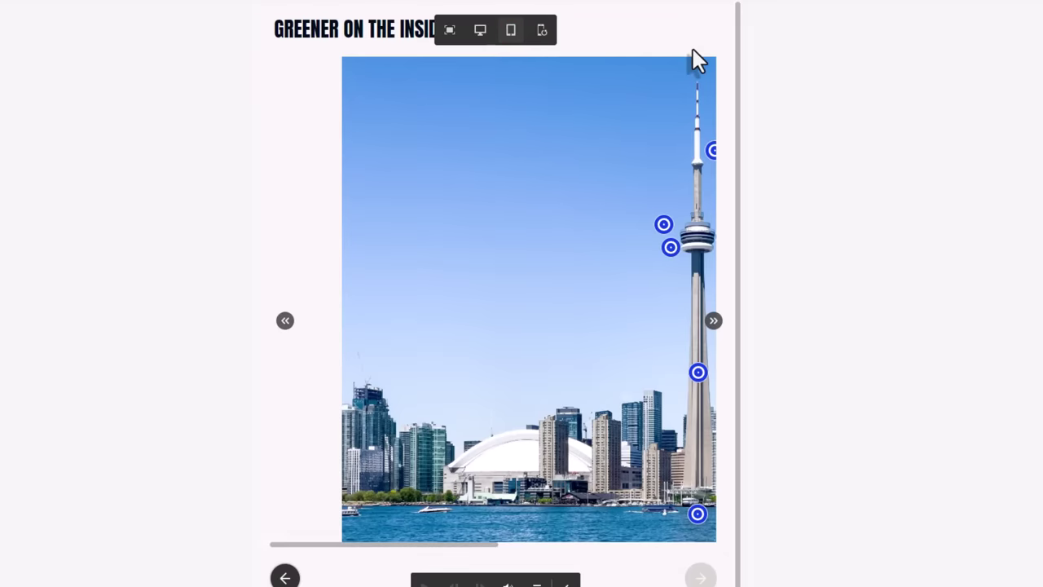
left_click(713, 320)
left_click(715, 320)
left_click(284, 322)
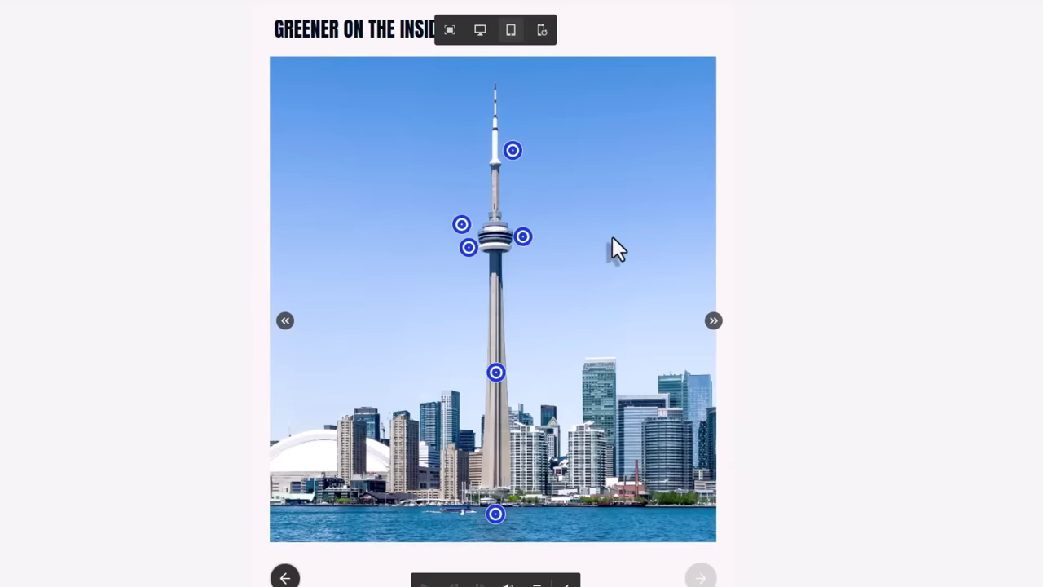
Preview the slide at mobile size, centre the tower in the image and check the slide's full height.
left_click(542, 31)
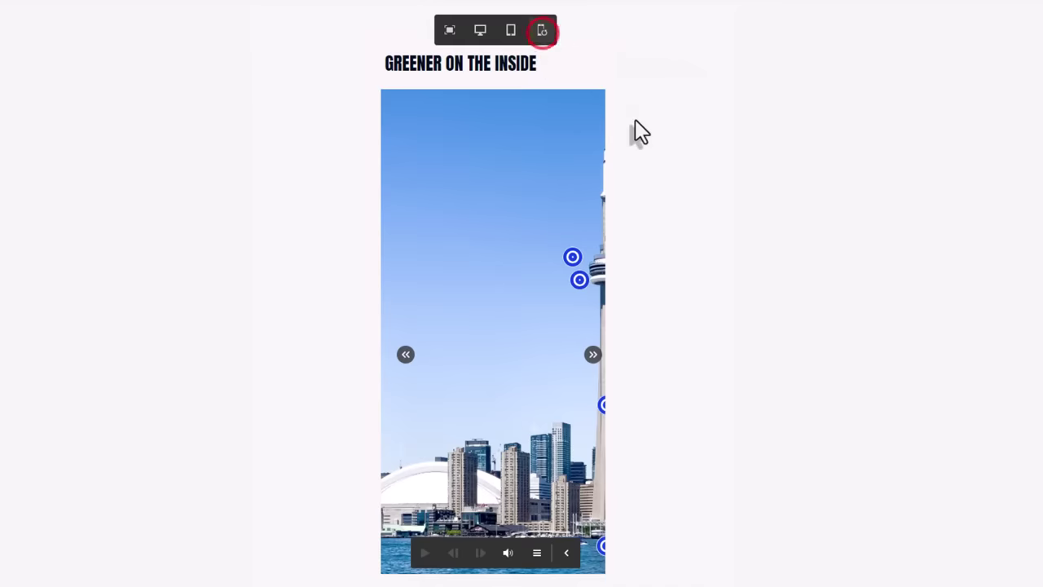
left_click(592, 355)
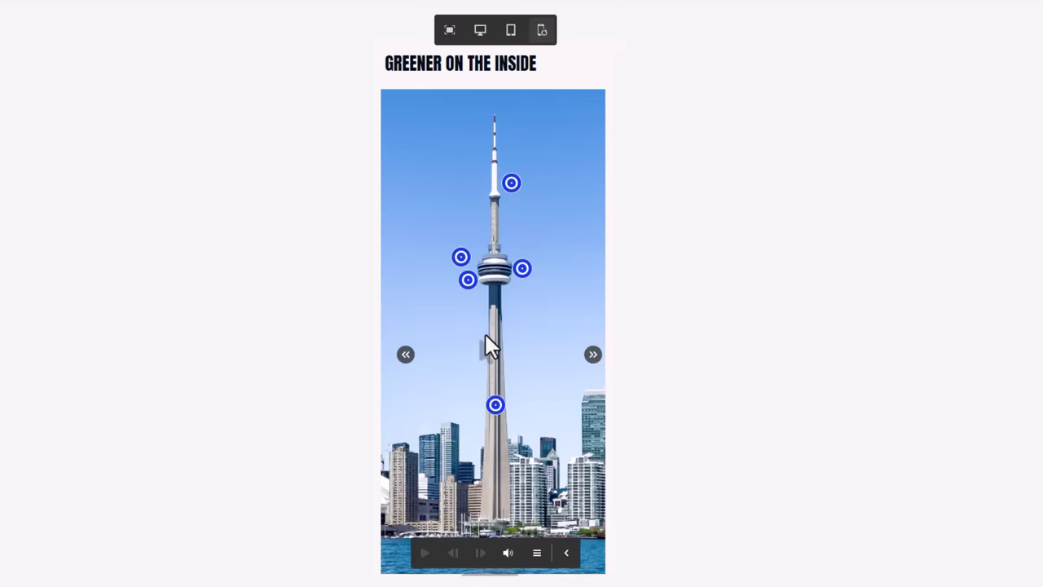
scroll(555, 405, "down", 2)
scroll(554, 405, "up", 2)
scroll(553, 397, "down", 2)
scroll(553, 398, "up", 2)
Test the SKYPOD, EDGEWALK and OBSERVATION LEVEL callouts in the mobile preview, opening and closing each one.
left_click(511, 183)
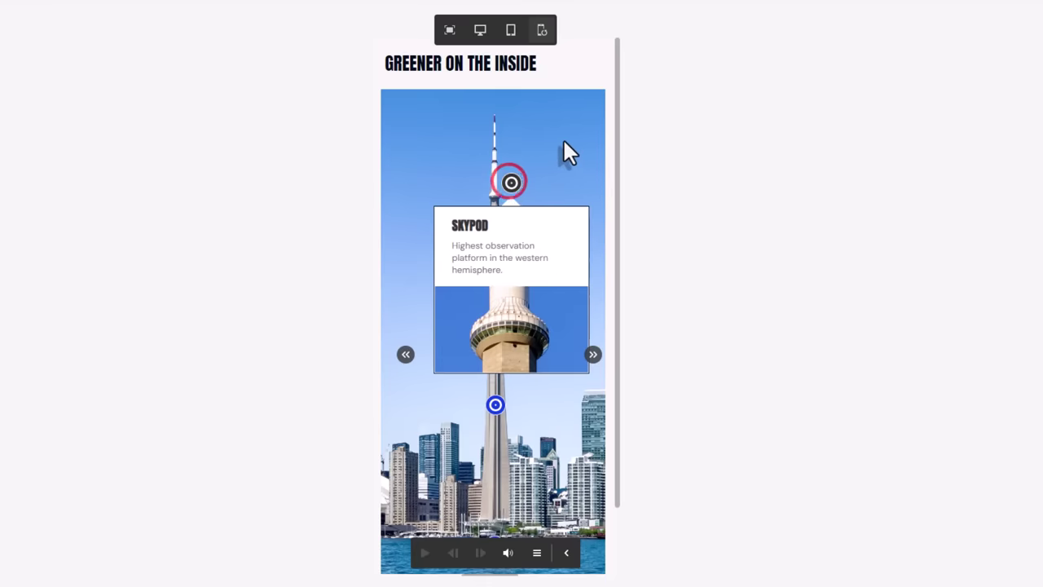
left_click(511, 183)
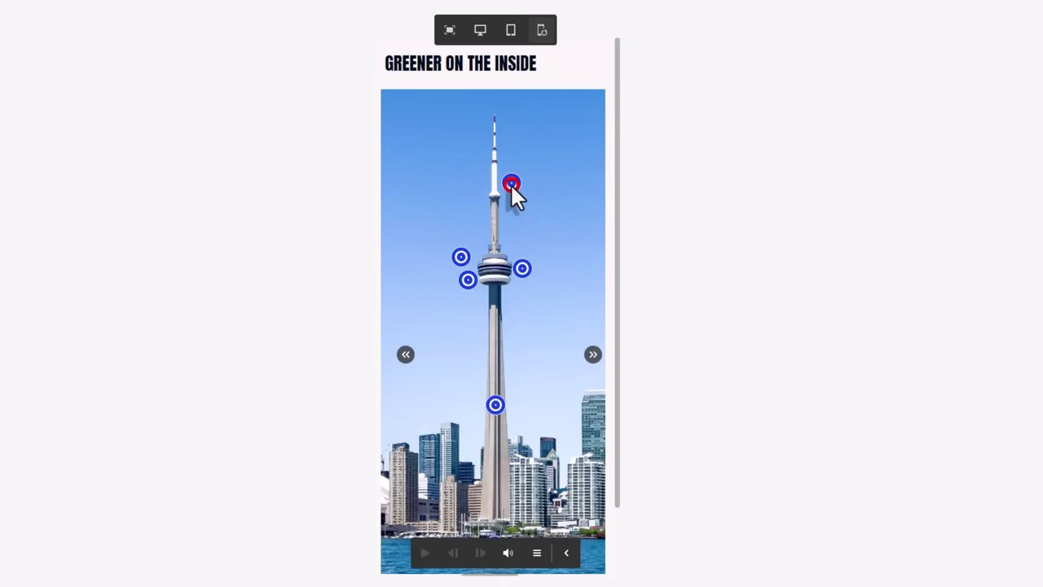
left_click(460, 257)
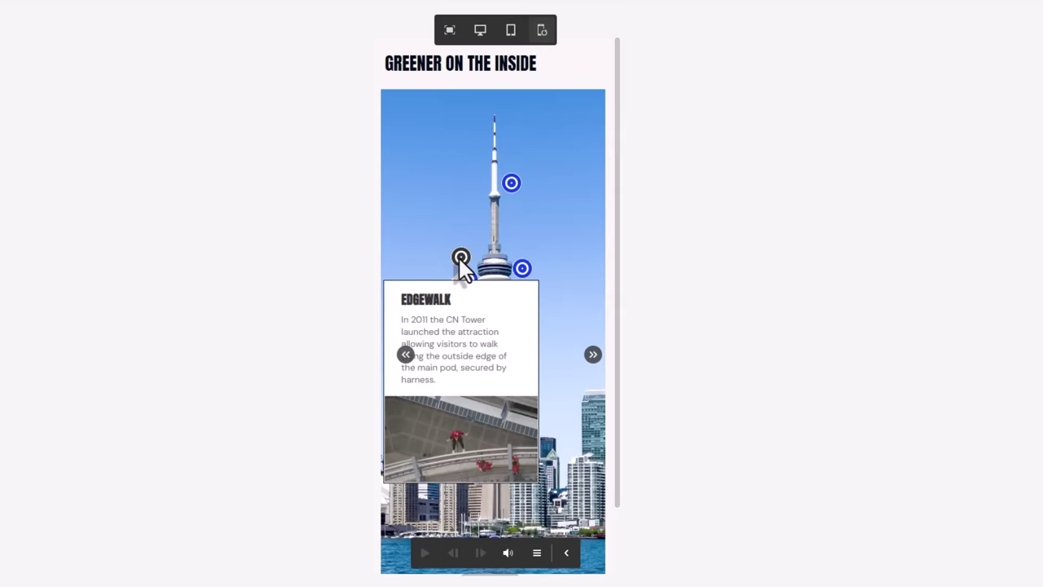
left_click(459, 258)
left_click(469, 279)
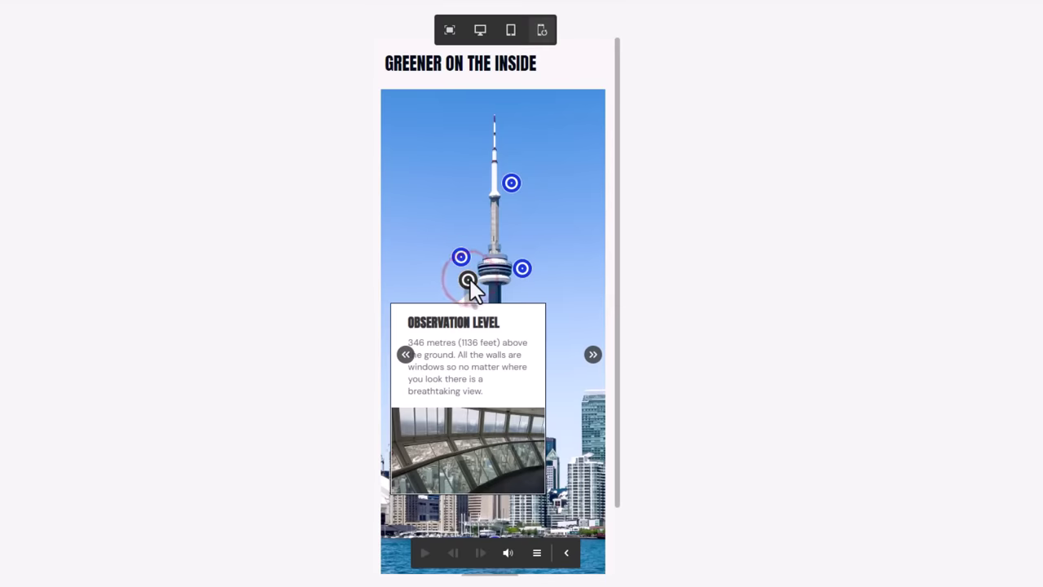
left_click(470, 279)
Test the 360 RESTAURANT, HIHG-SPEED ELEVATORS and base hotspots in the mobile preview.
left_click(522, 270)
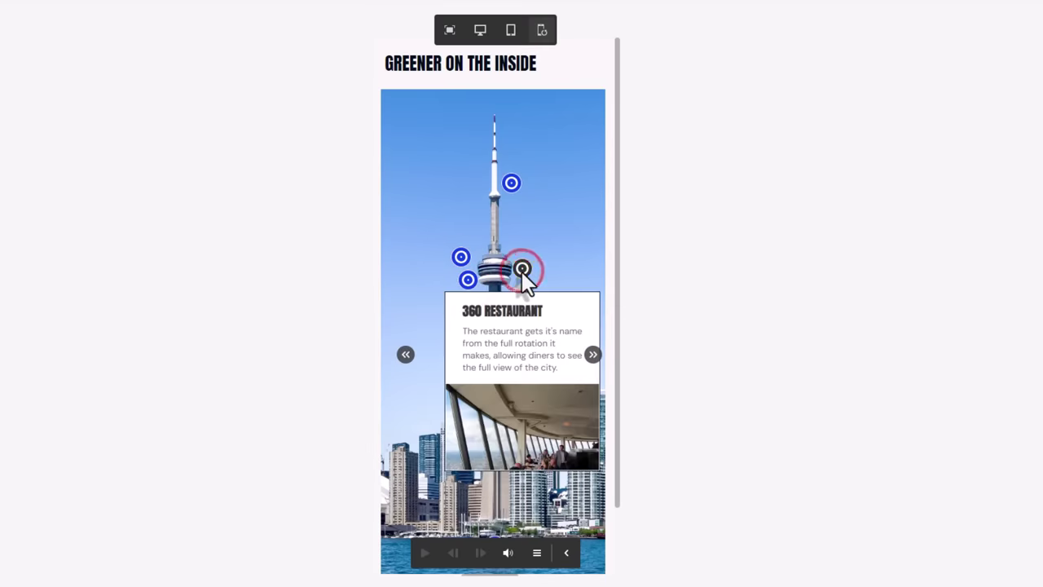
left_click(521, 270)
scroll(509, 297, "down", 2)
left_click(494, 326)
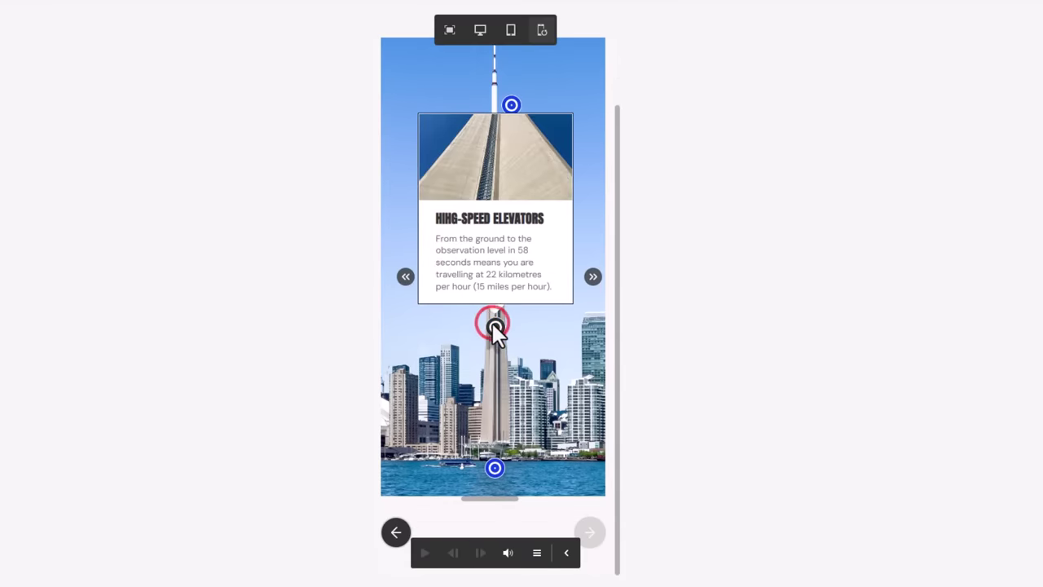
left_click(495, 326)
left_click(495, 467)
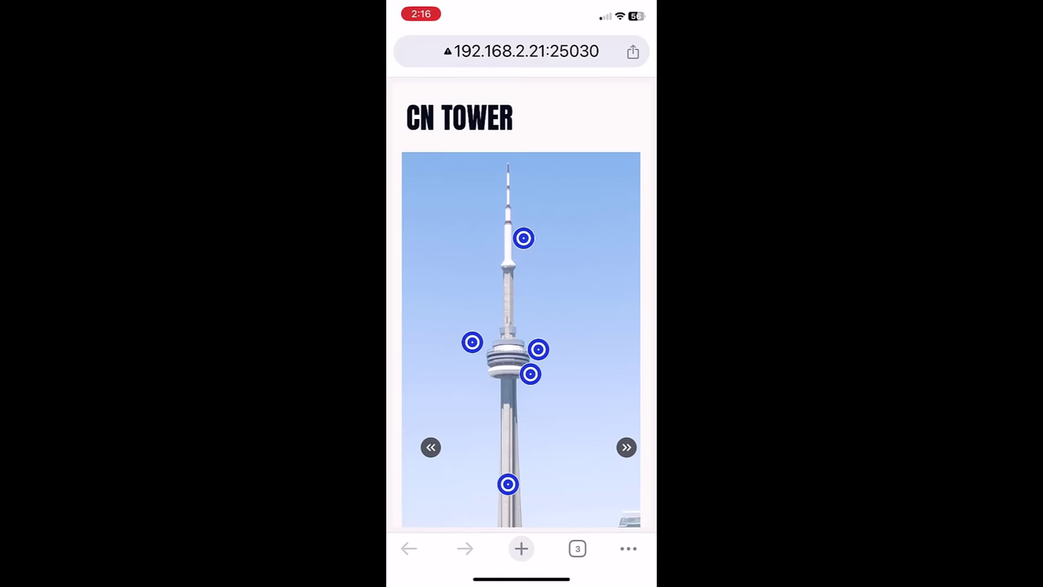
In the phone's browser, look over the CN TOWER slide and test the SKYPOD, EDGEWALK and 360 RESTAURANT callouts.
scroll(522, 326, "down", 3)
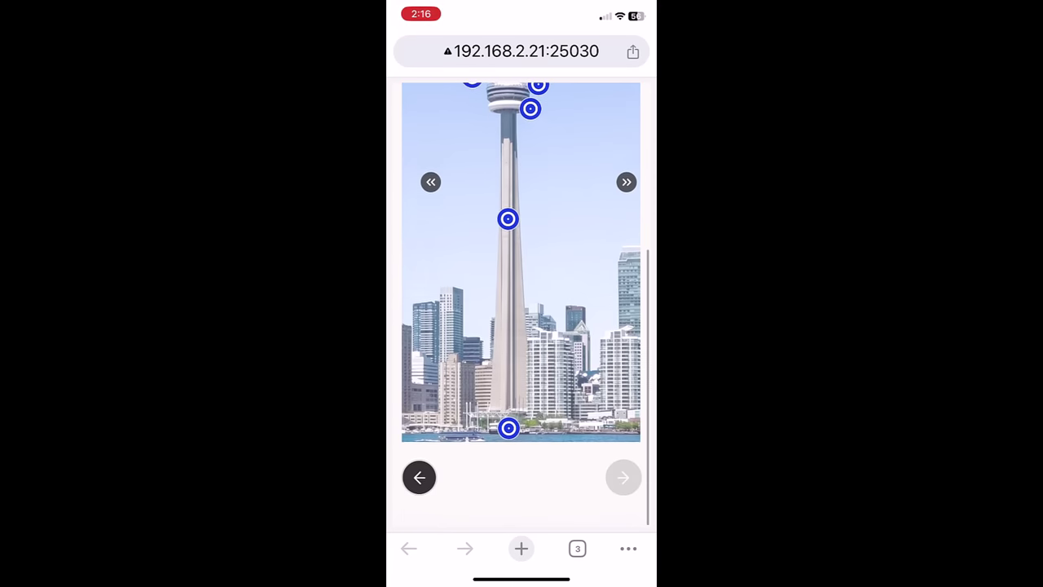
scroll(521, 307, "up", 2)
left_click(523, 223)
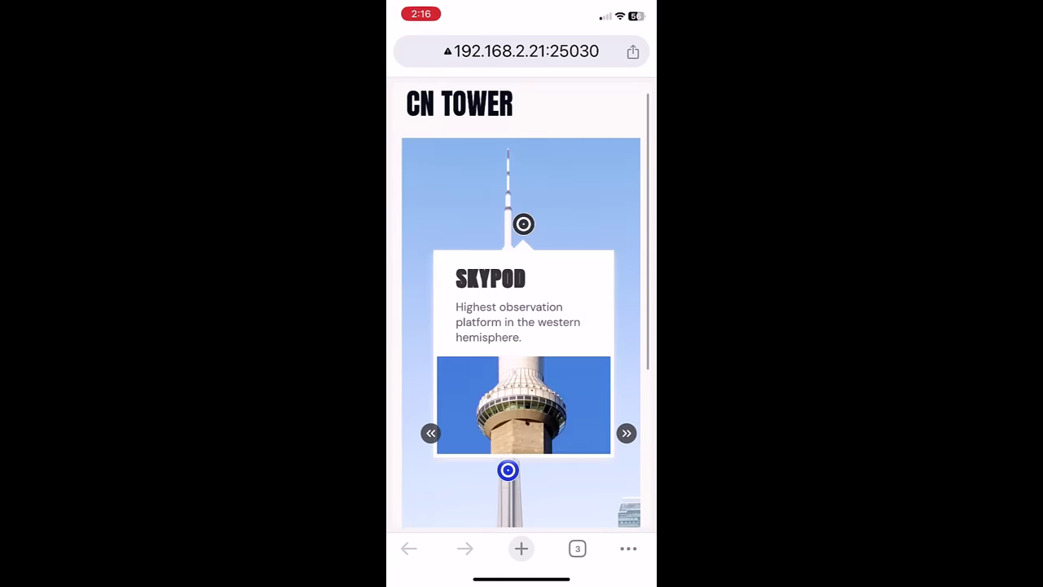
left_click(523, 223)
left_click(472, 327)
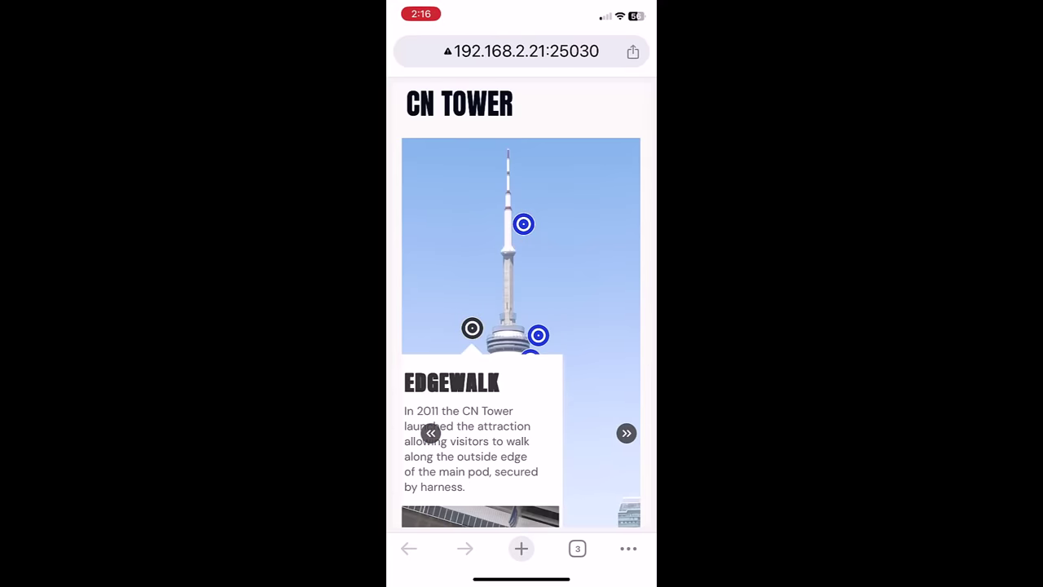
left_click(472, 328)
left_click(538, 334)
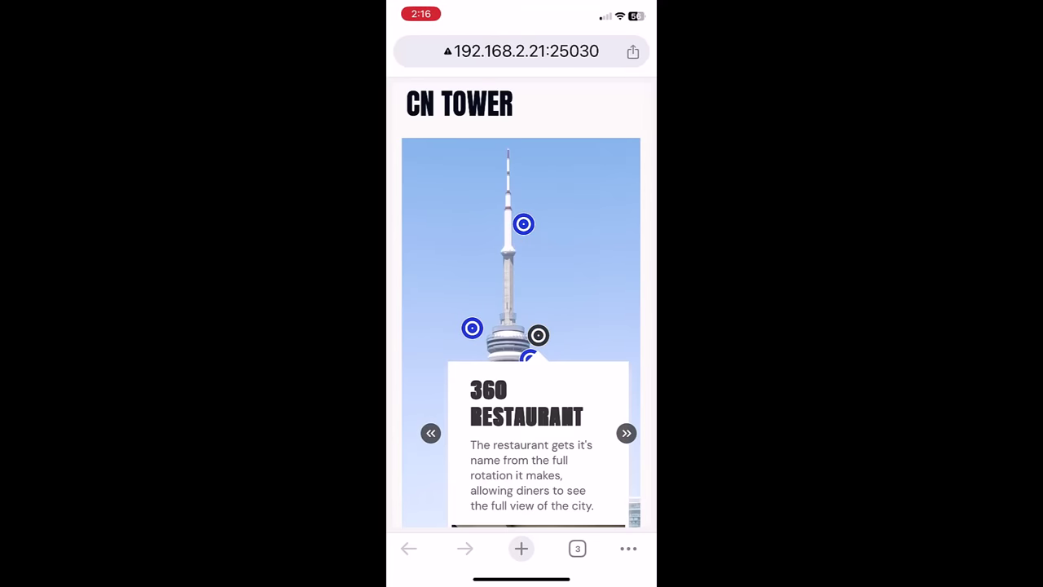
left_click(538, 334)
Test the phone slide's remaining hotspots at the lower edge of the main pod, mid-shaft and the tower's base.
scroll(521, 326, "down", 3)
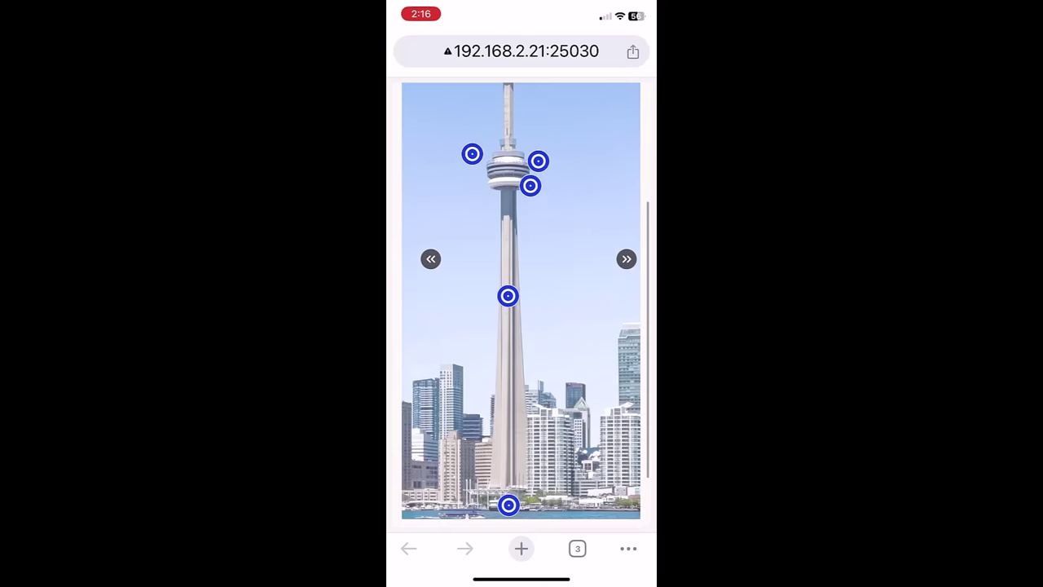
left_click(530, 186)
left_click(530, 185)
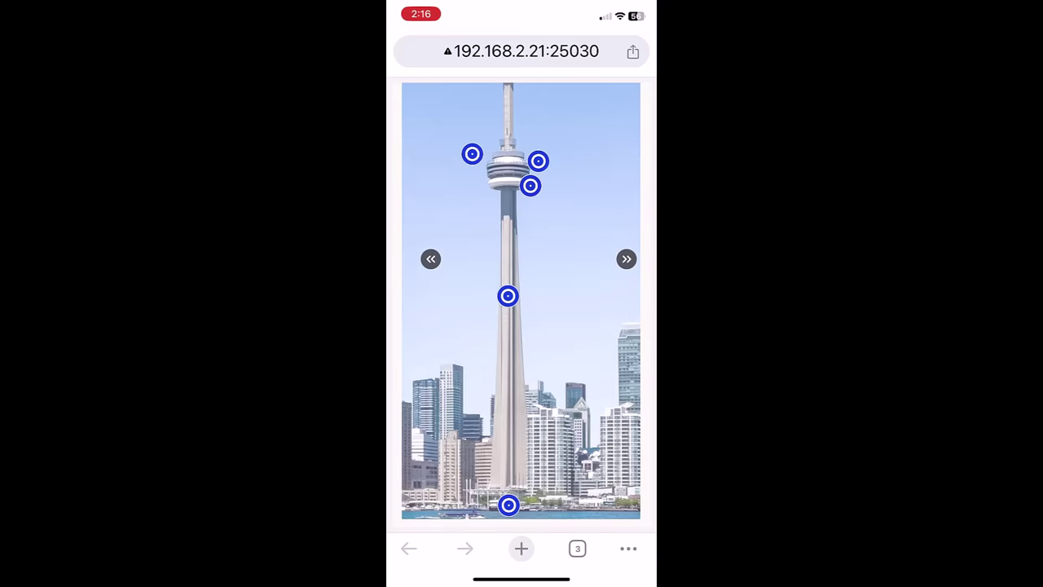
left_click(508, 295)
left_click(508, 295)
scroll(522, 326, "down", 2)
left_click(509, 443)
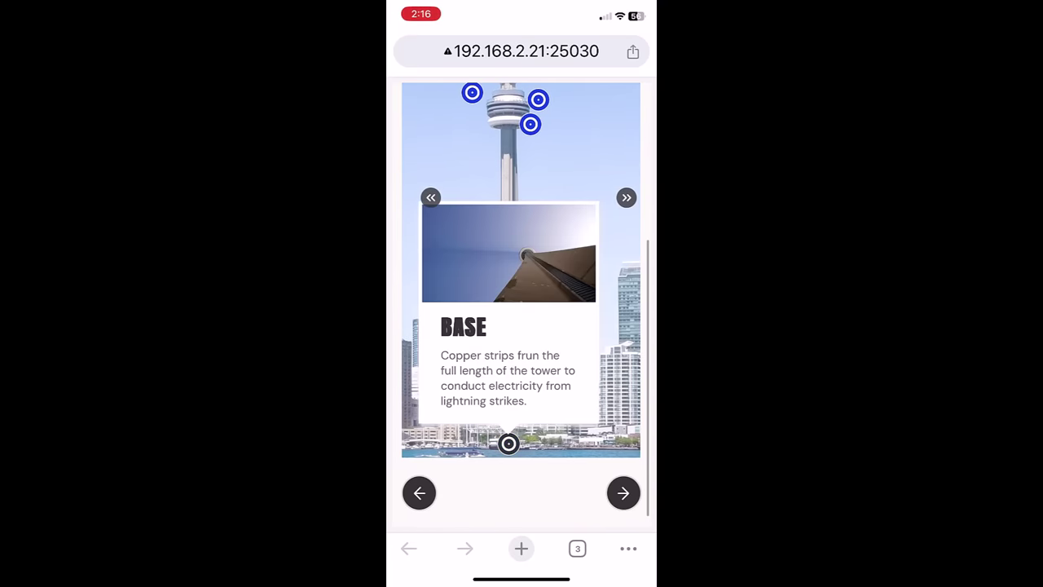
left_click(508, 444)
Pan the hotspot image on the phone away from the tower and back until the tower is centred again.
scroll(521, 305, "up", 4)
left_click(626, 372)
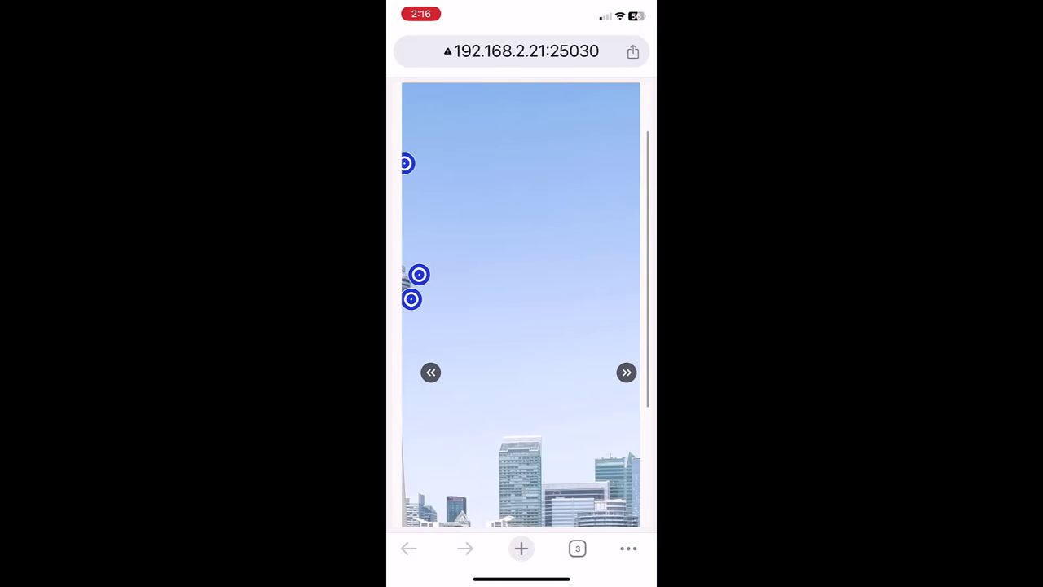
left_click(626, 372)
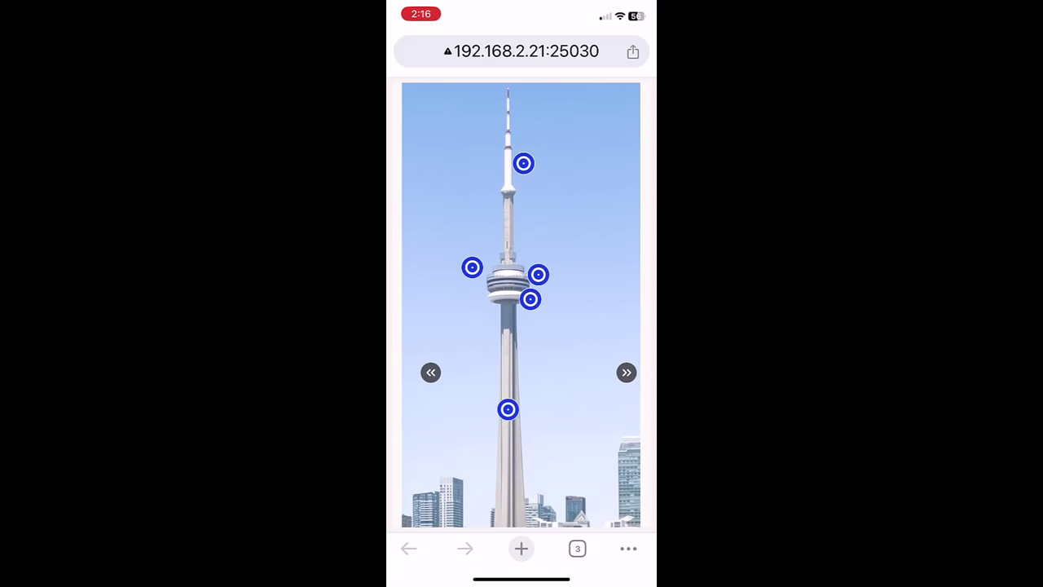
Open and close the mast, right-hand upper pod and mid-shaft hotspots again on the phone, then recheck the base hotspot.
left_click(523, 163)
left_click(524, 163)
left_click(539, 274)
left_click(538, 275)
left_click(507, 409)
left_click(508, 409)
scroll(521, 301, "down", 5)
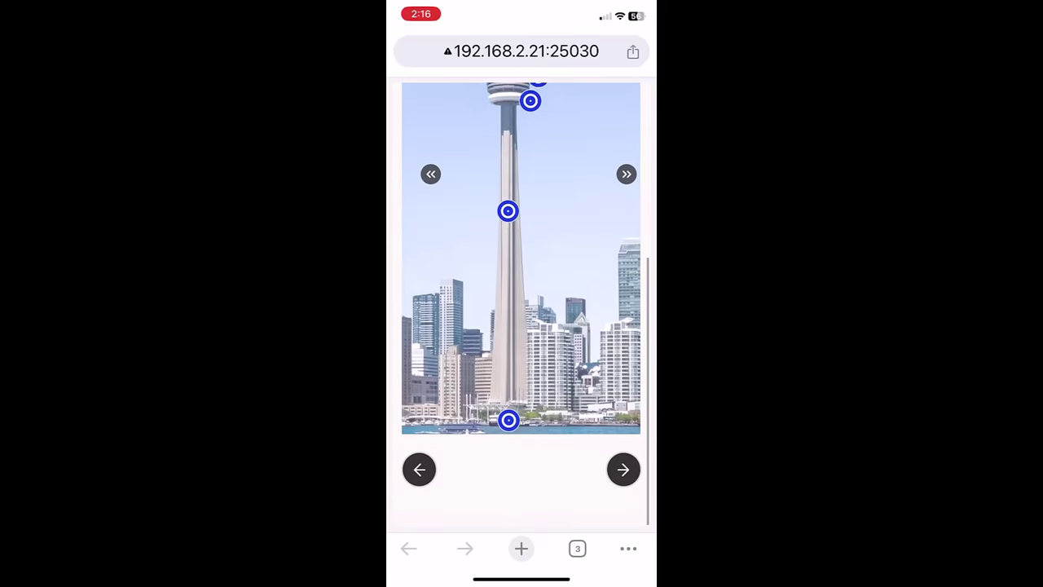
left_click(508, 422)
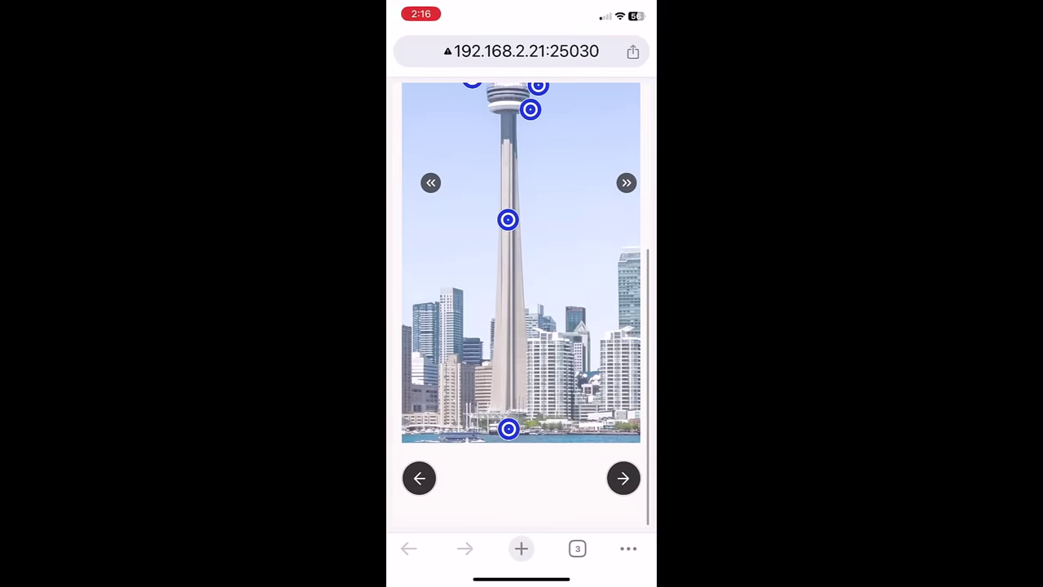